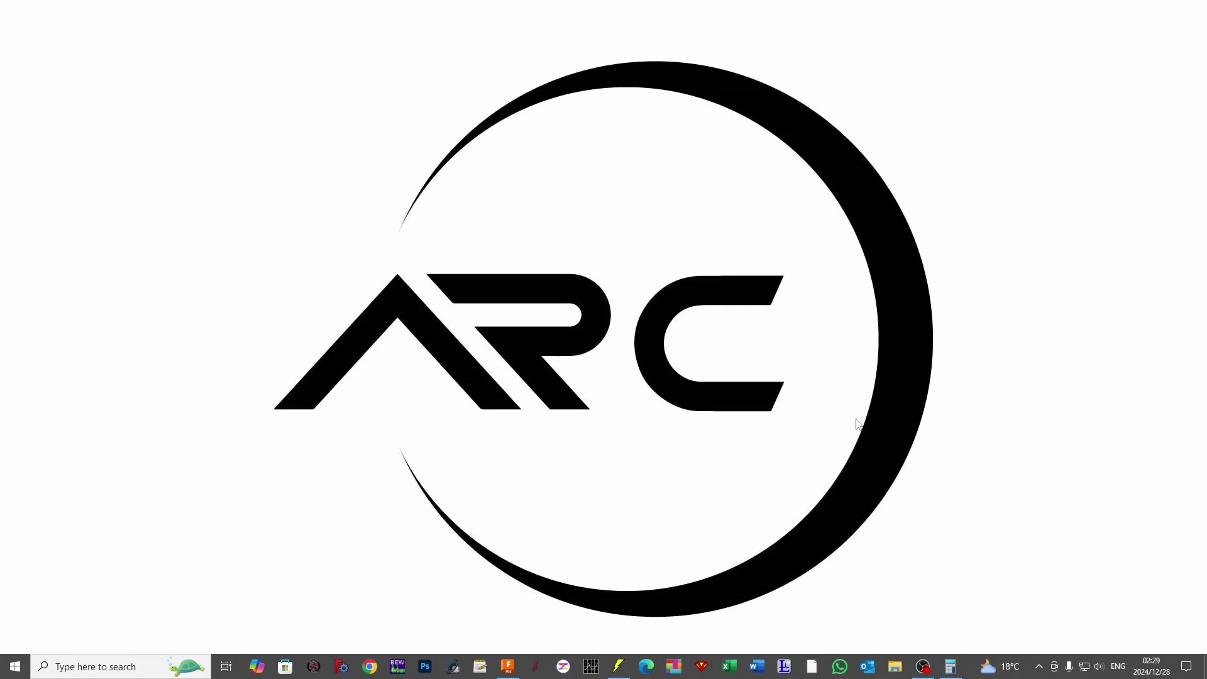
Restore Calculator and clear it, discarding the mistaken entries 40 and 35
click(949, 666)
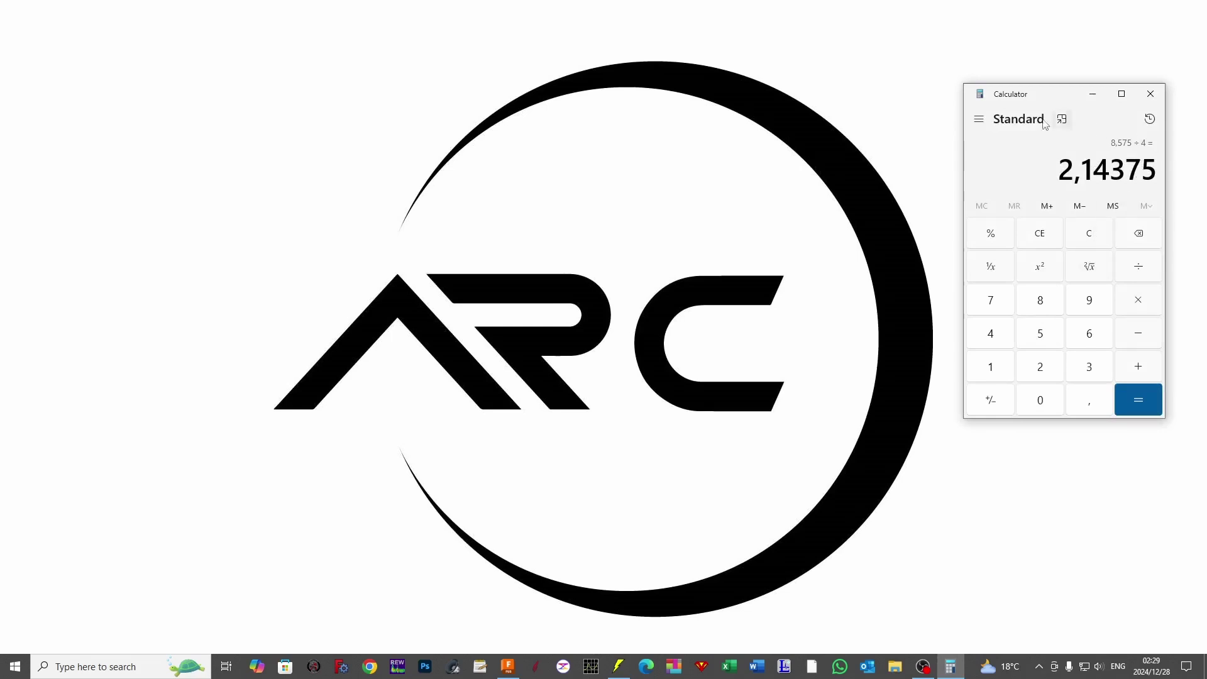
click(1081, 237)
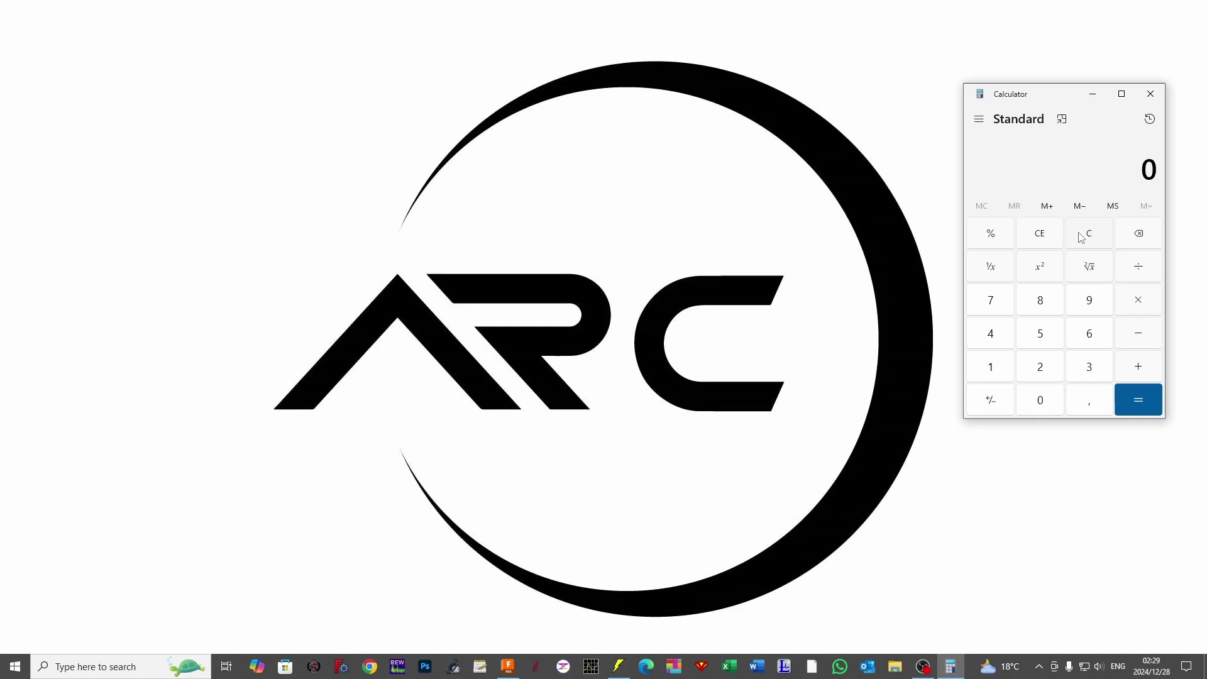
click(999, 347)
click(1054, 400)
click(1095, 236)
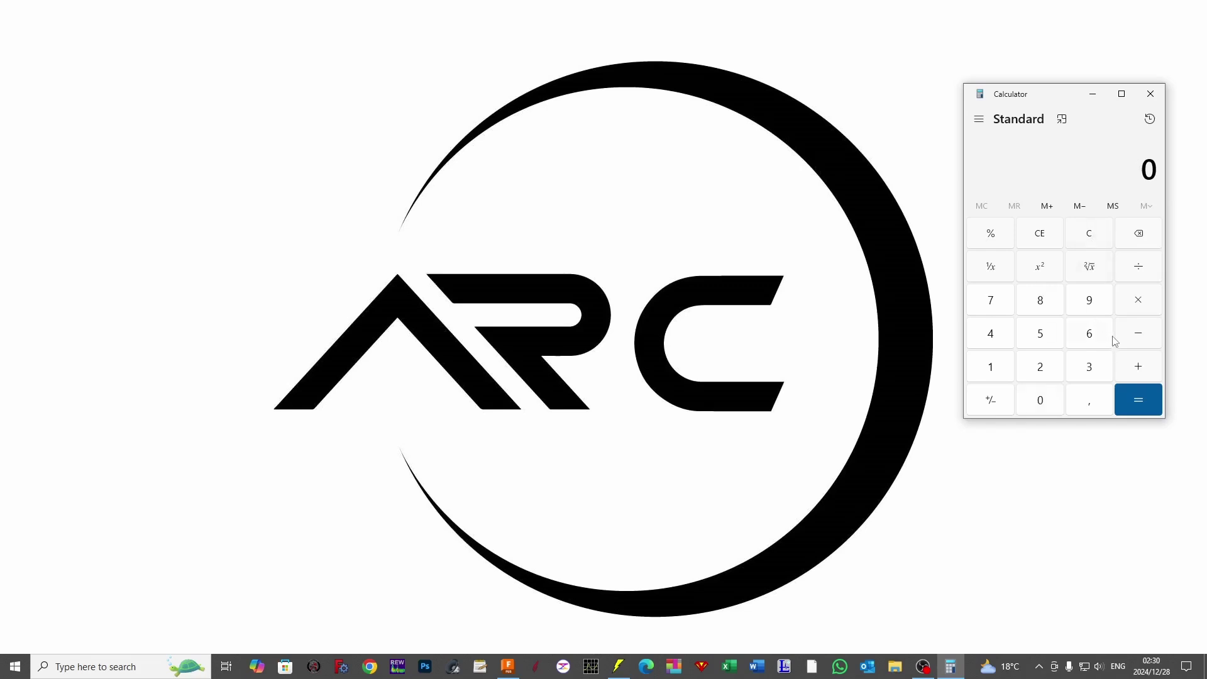
click(1089, 375)
click(1035, 350)
click(1089, 235)
Calculate 343 ÷ 40 to get 8,575
click(1093, 375)
click(1005, 345)
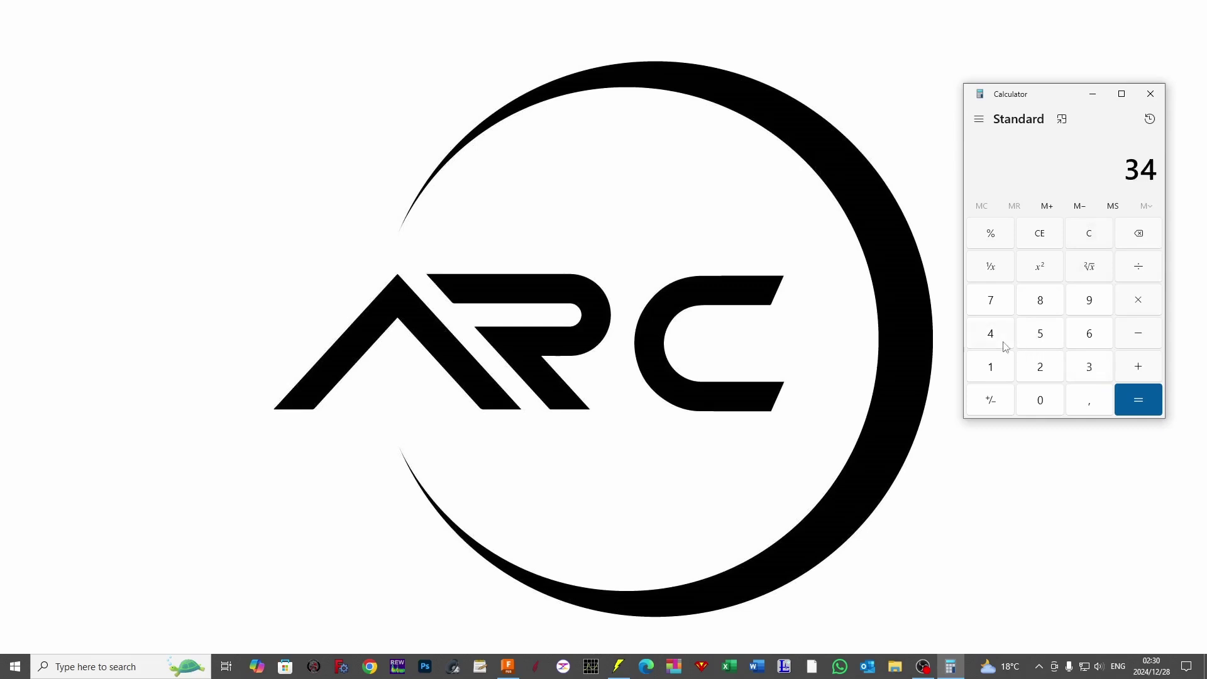
click(1078, 374)
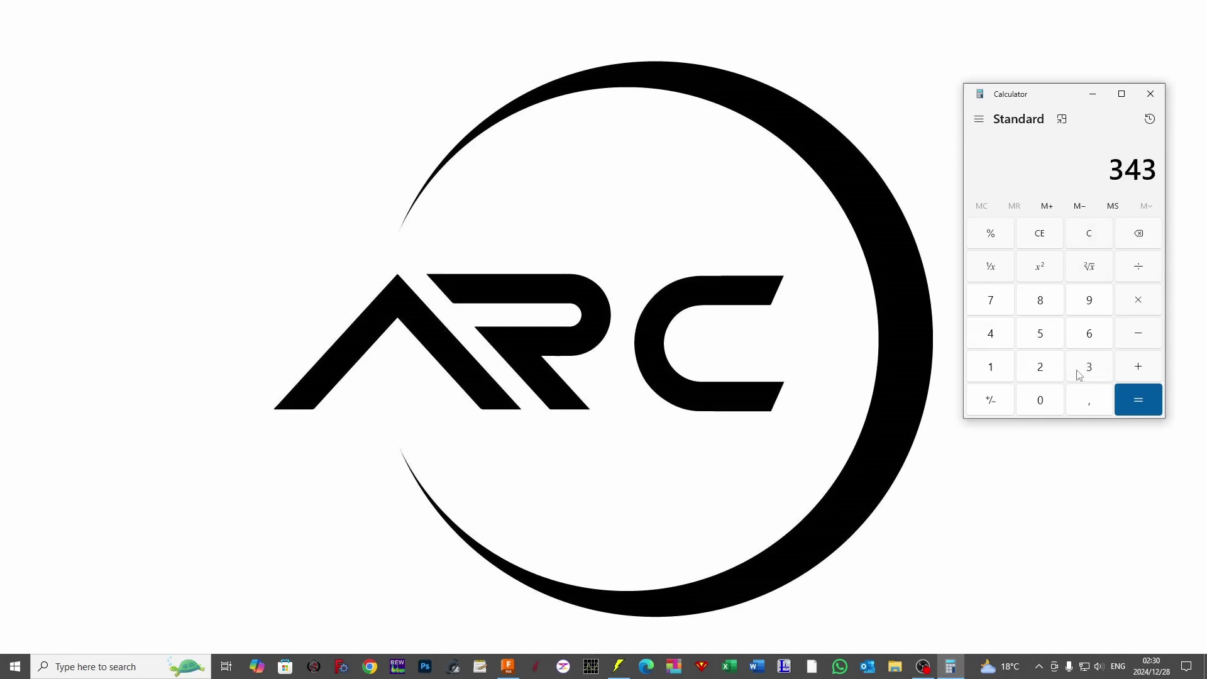
click(1135, 275)
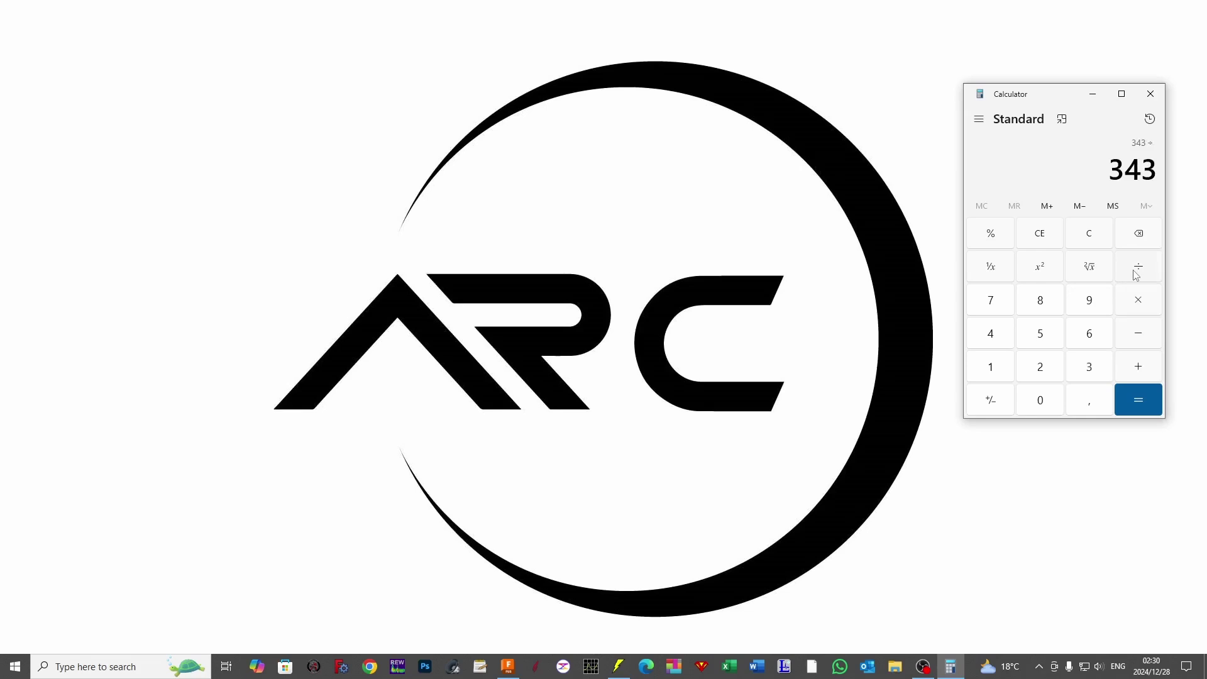
click(984, 335)
click(1030, 411)
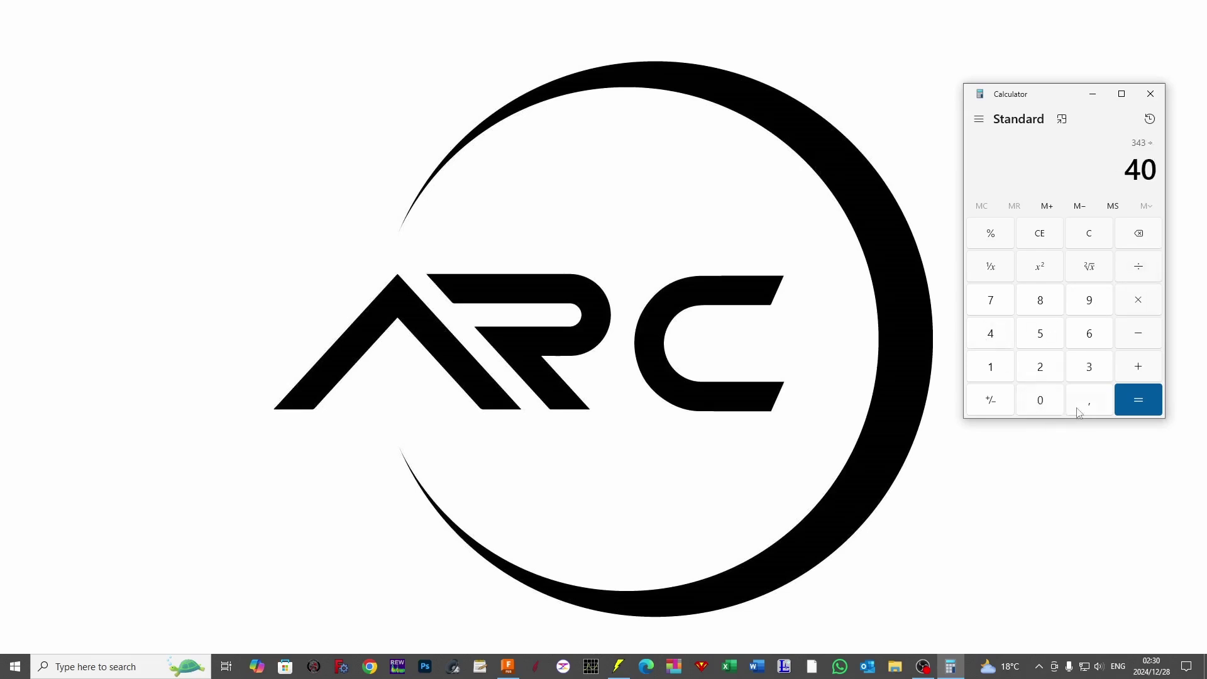
click(1135, 406)
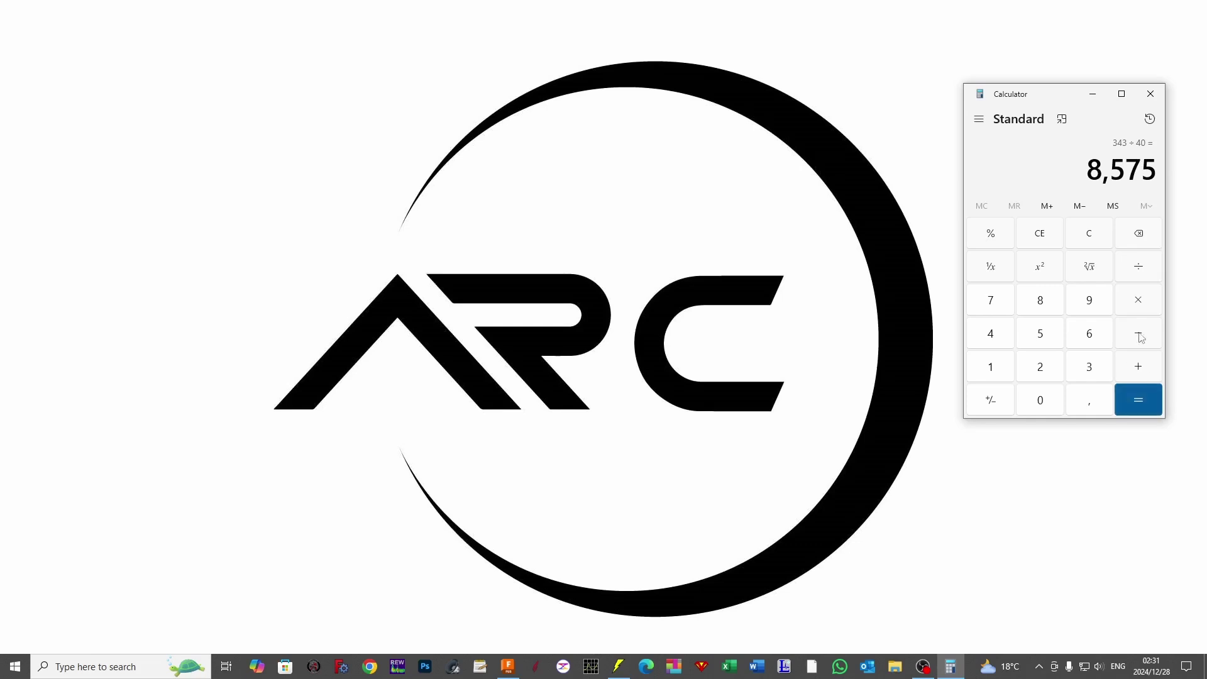
Divide 8,575 by 4 for 2,14375 and return to the 'TL examples v3' design
click(1135, 269)
click(999, 346)
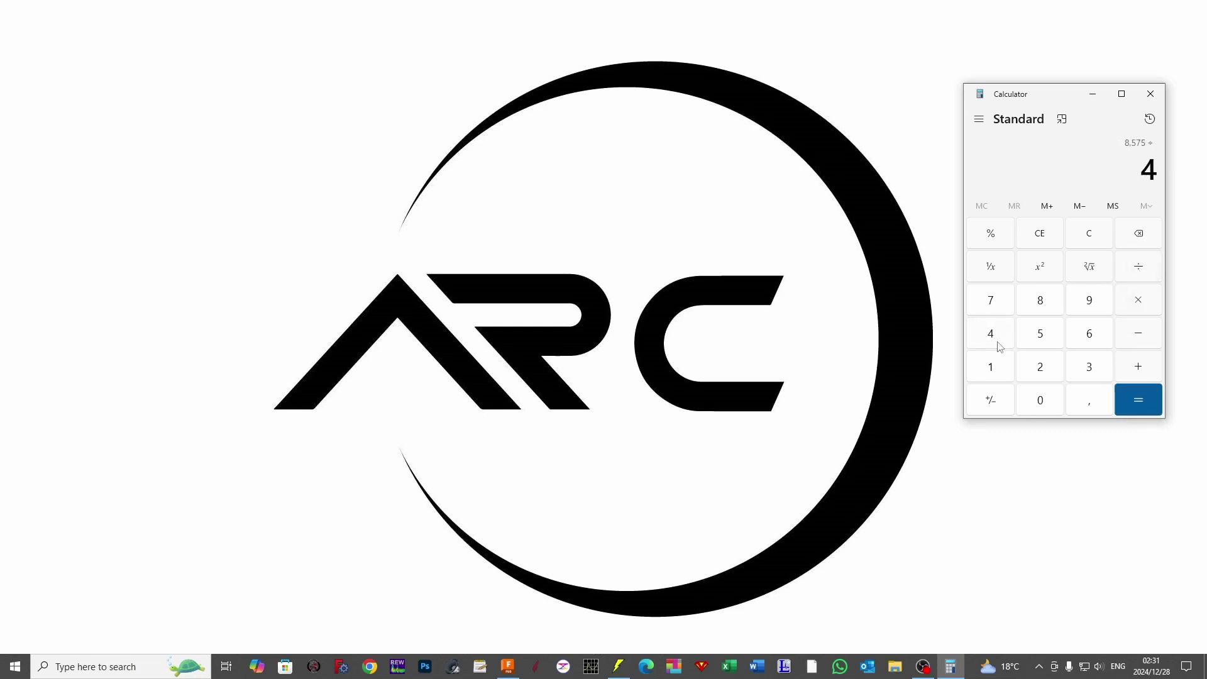
click(1141, 400)
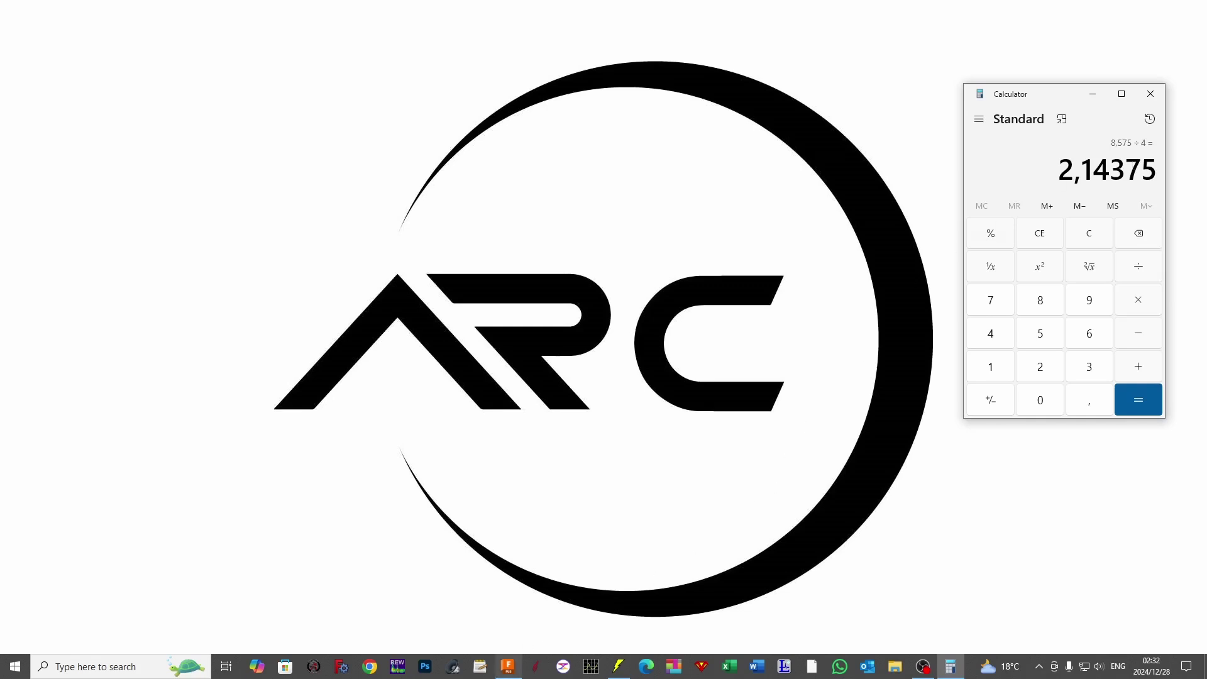
click(498, 672)
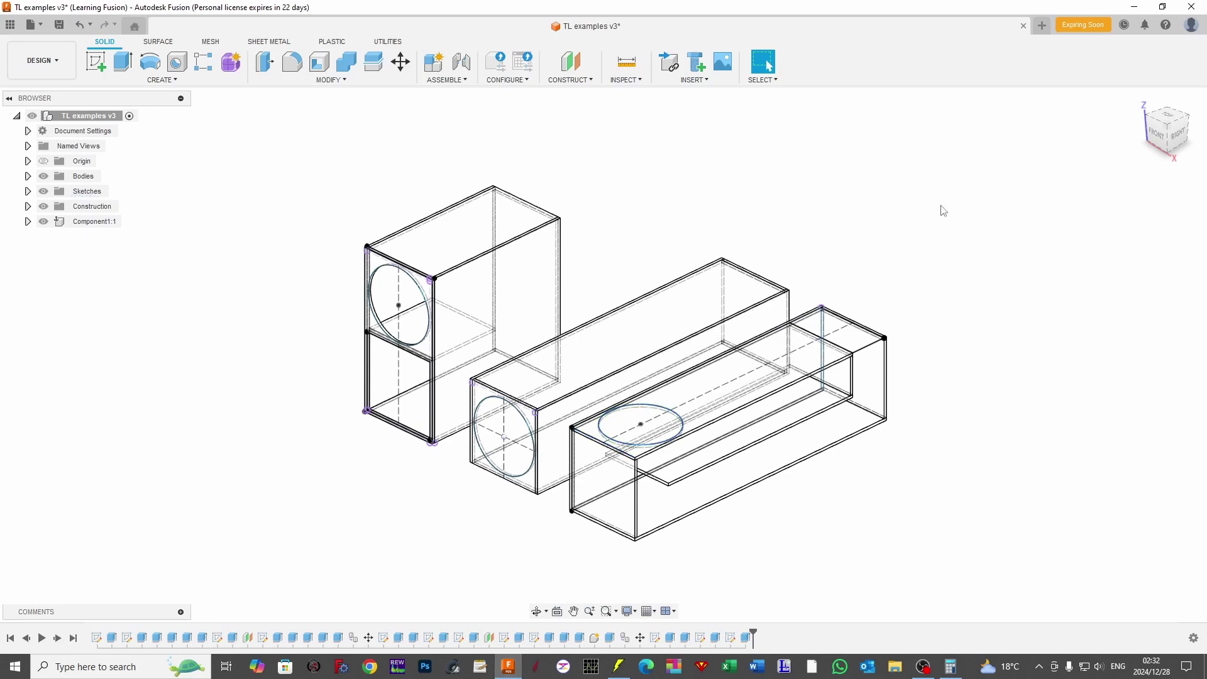
Zoom, pan and orbit the three transmission-line boxes into an isometric view
scroll(941, 209, up, 3)
drag(980, 210, 1081, 121)
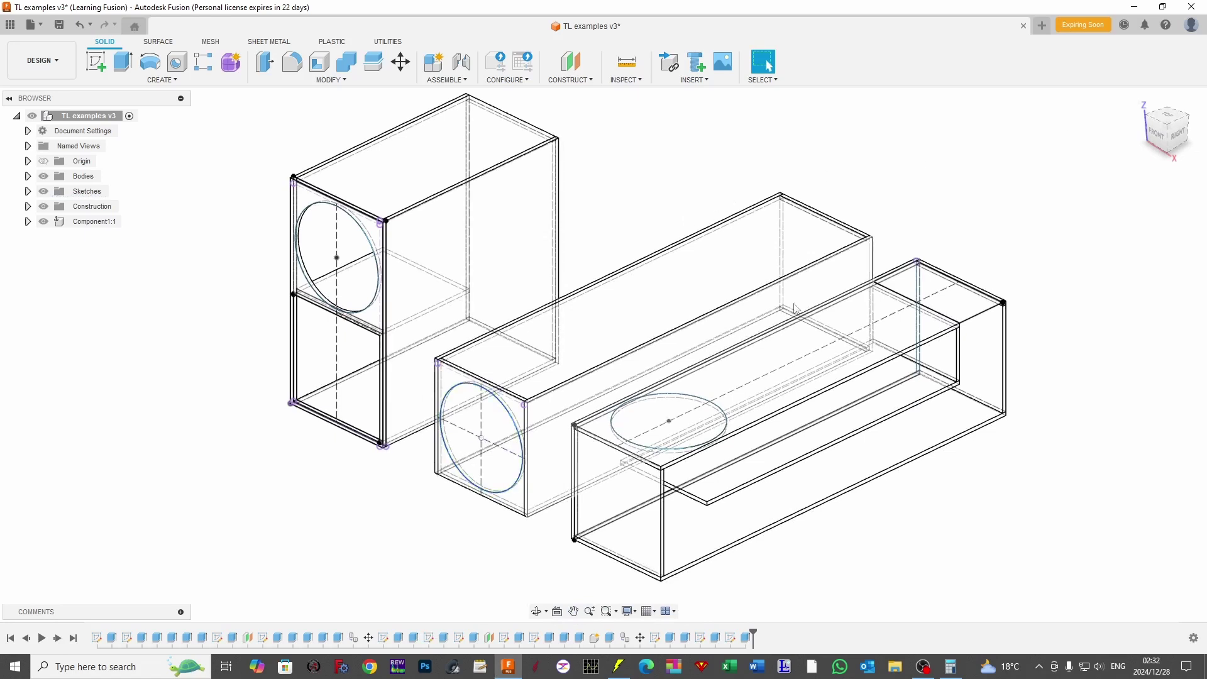
drag(954, 220, 845, 225)
key(Escape)
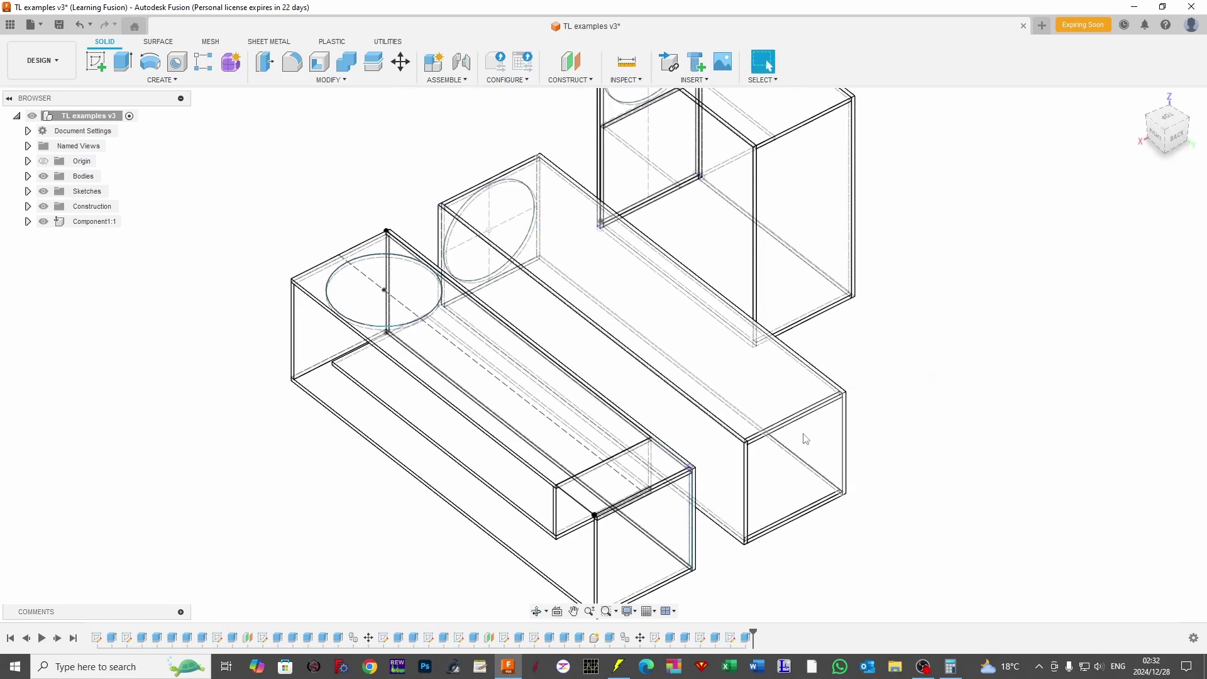
drag(921, 333, 601, 329)
drag(1012, 345, 1058, 327)
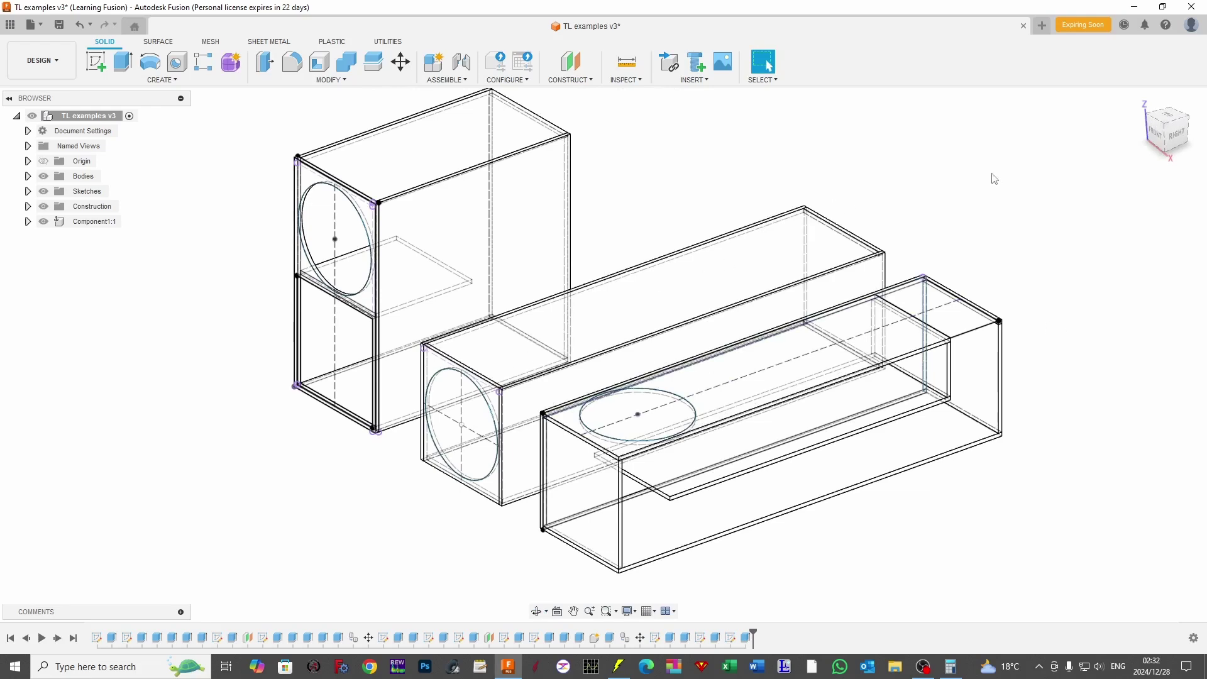
Check the Calculator result, then hide it again
mouse_move(950, 665)
click(953, 633)
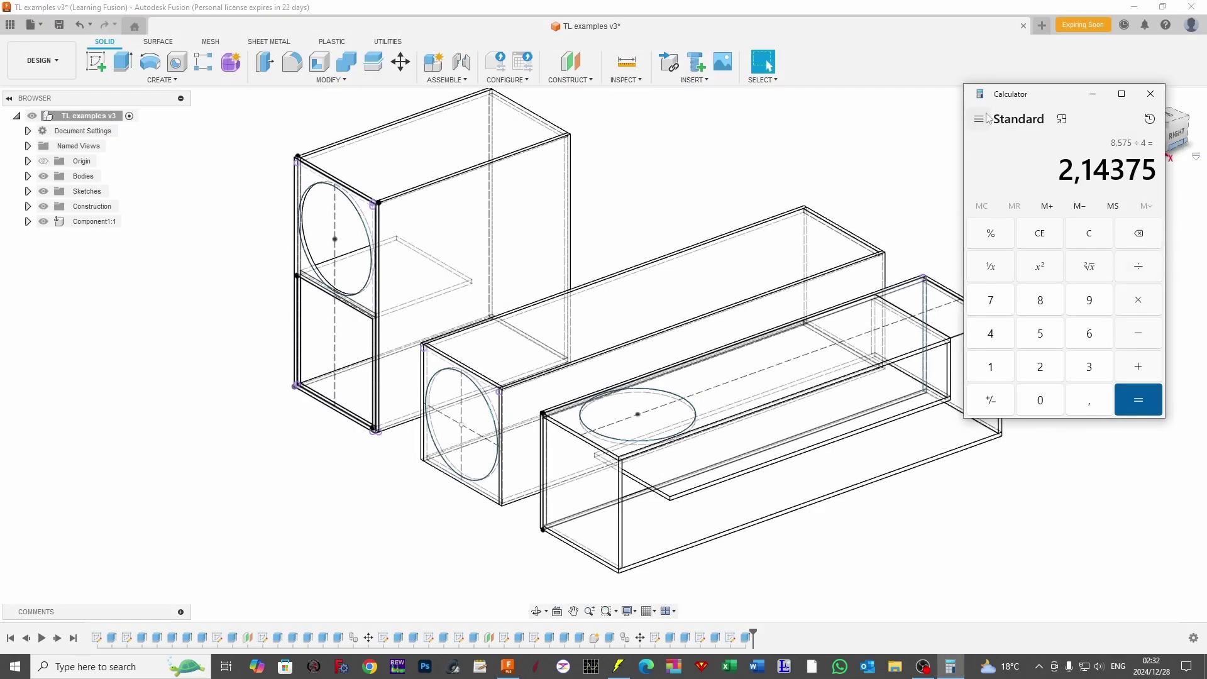
click(942, 164)
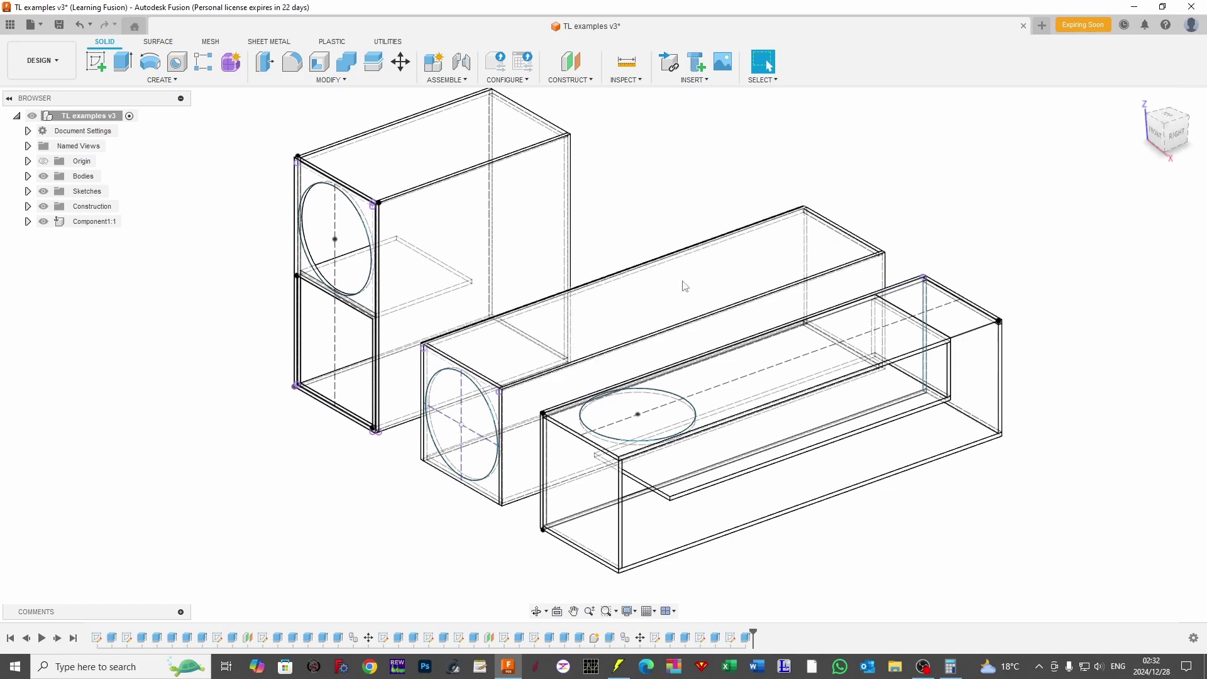
Show the boxes flat from the LEFT side using the ViewCube
scroll(930, 188, down, 1)
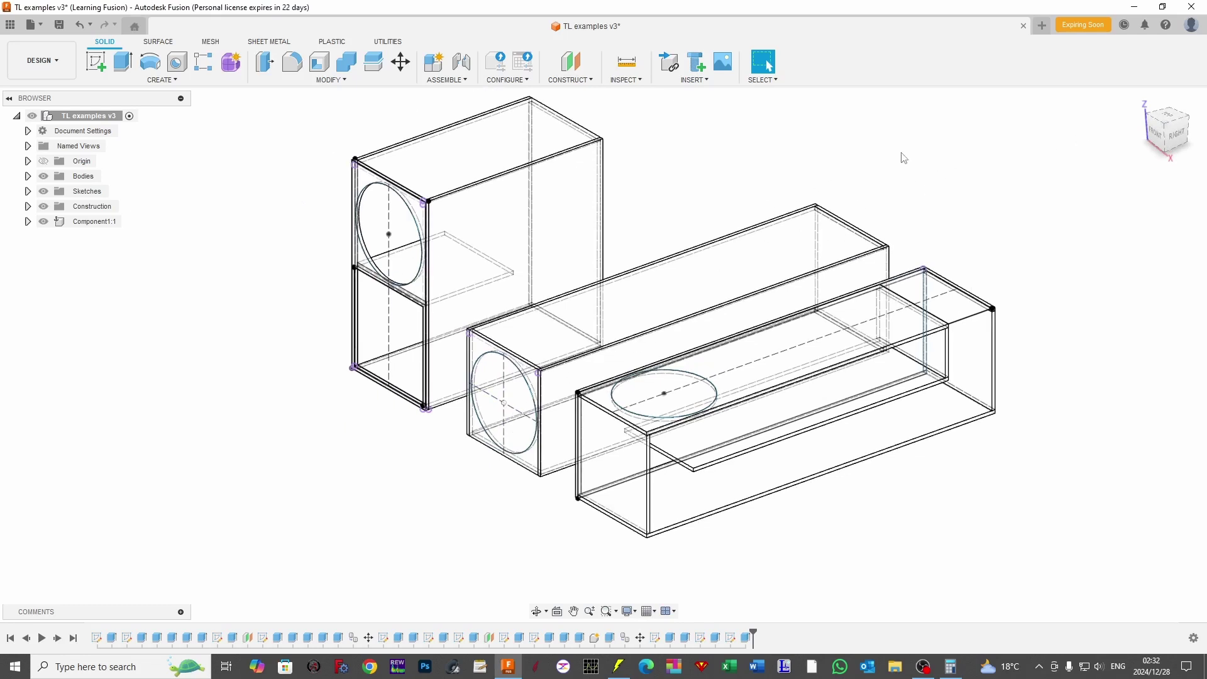
drag(916, 153, 1113, 137)
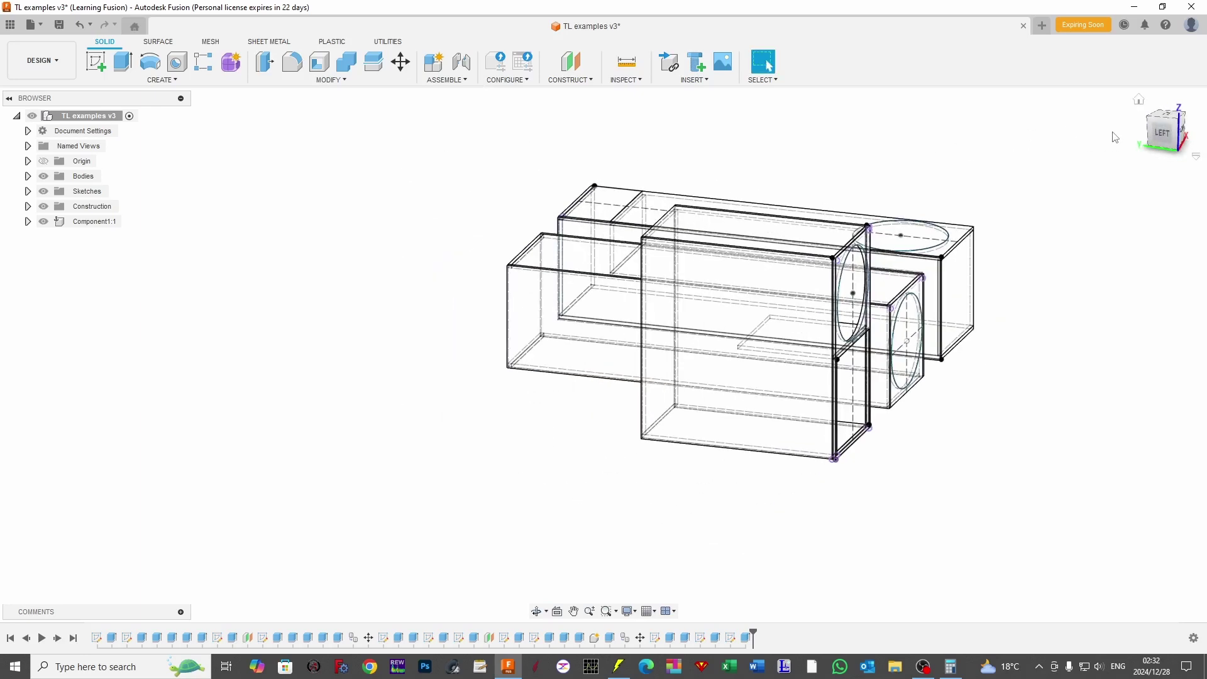
click(1162, 133)
scroll(1094, 258, up, 3)
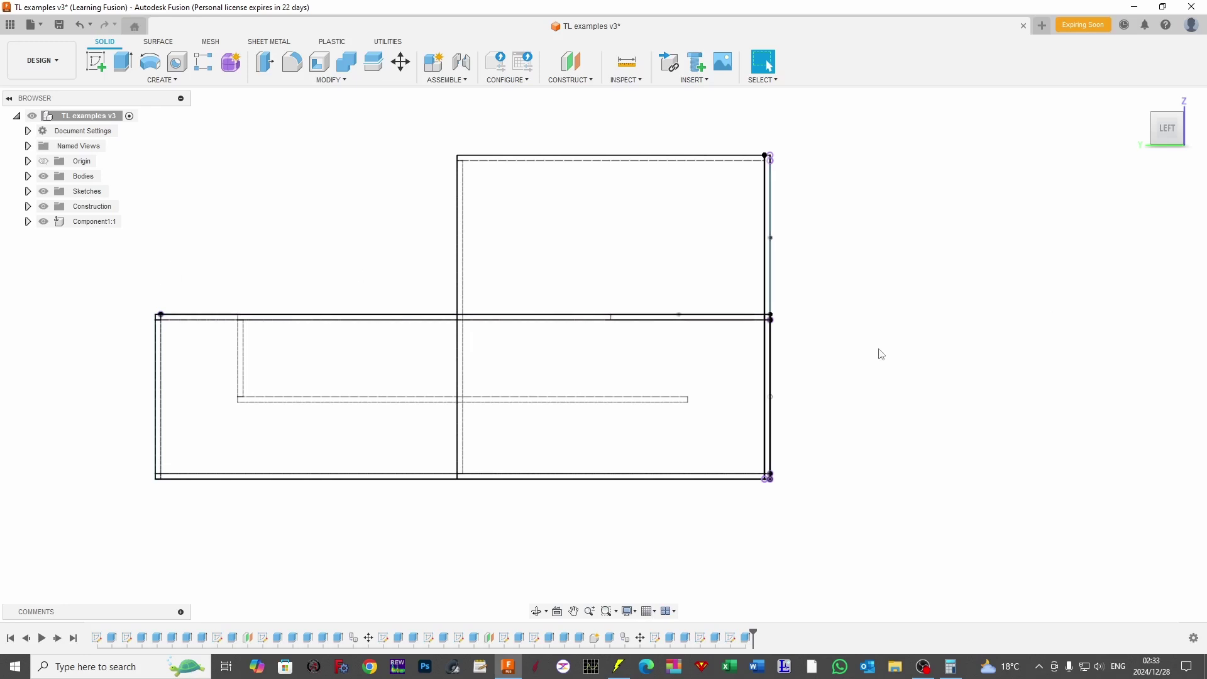
Halve 2,14375 in Calculator to get 1,071875
click(949, 667)
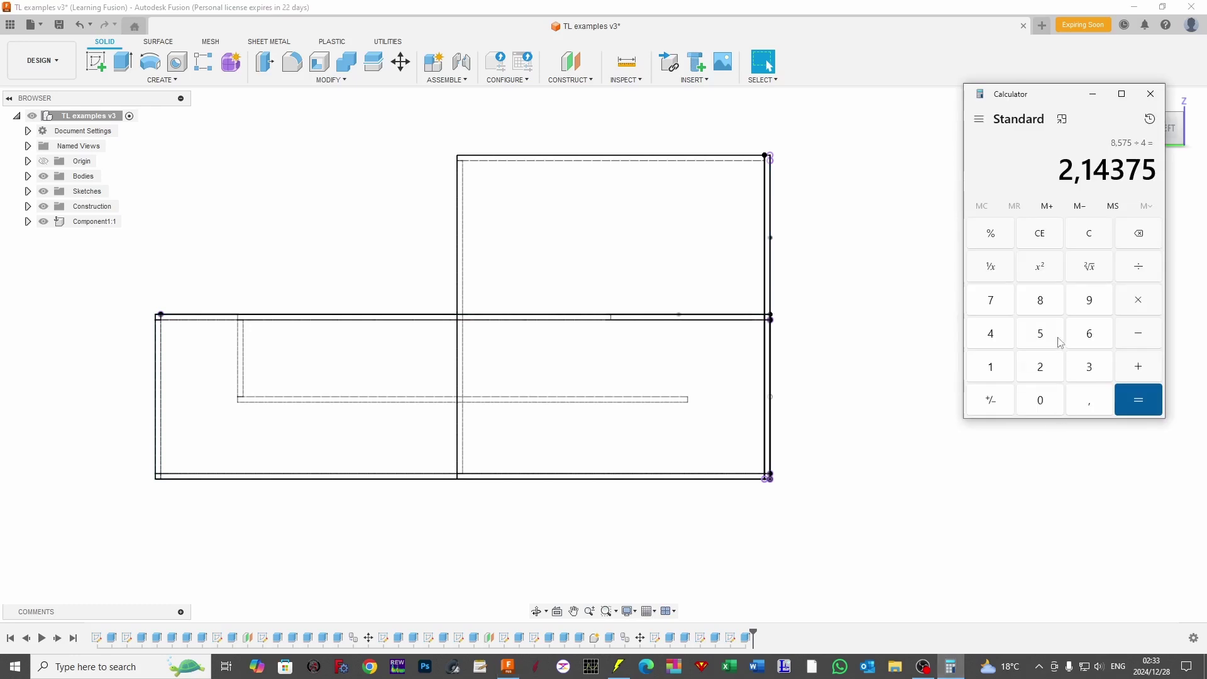
click(1140, 266)
click(1054, 363)
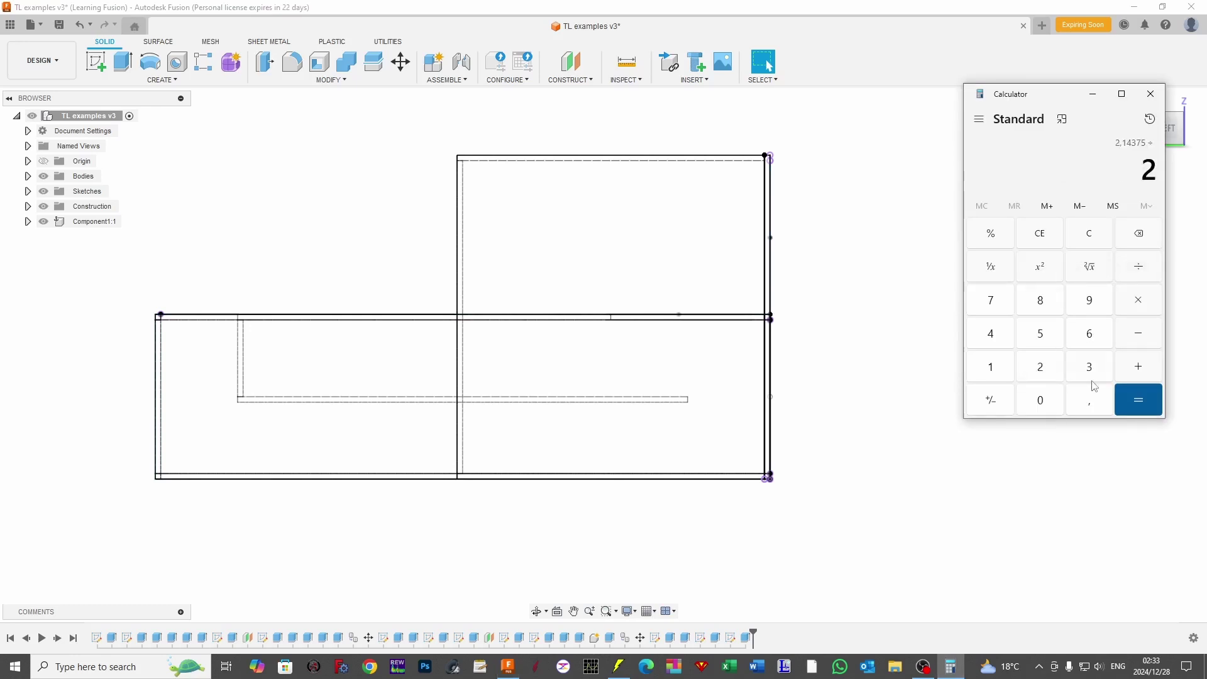
click(1136, 406)
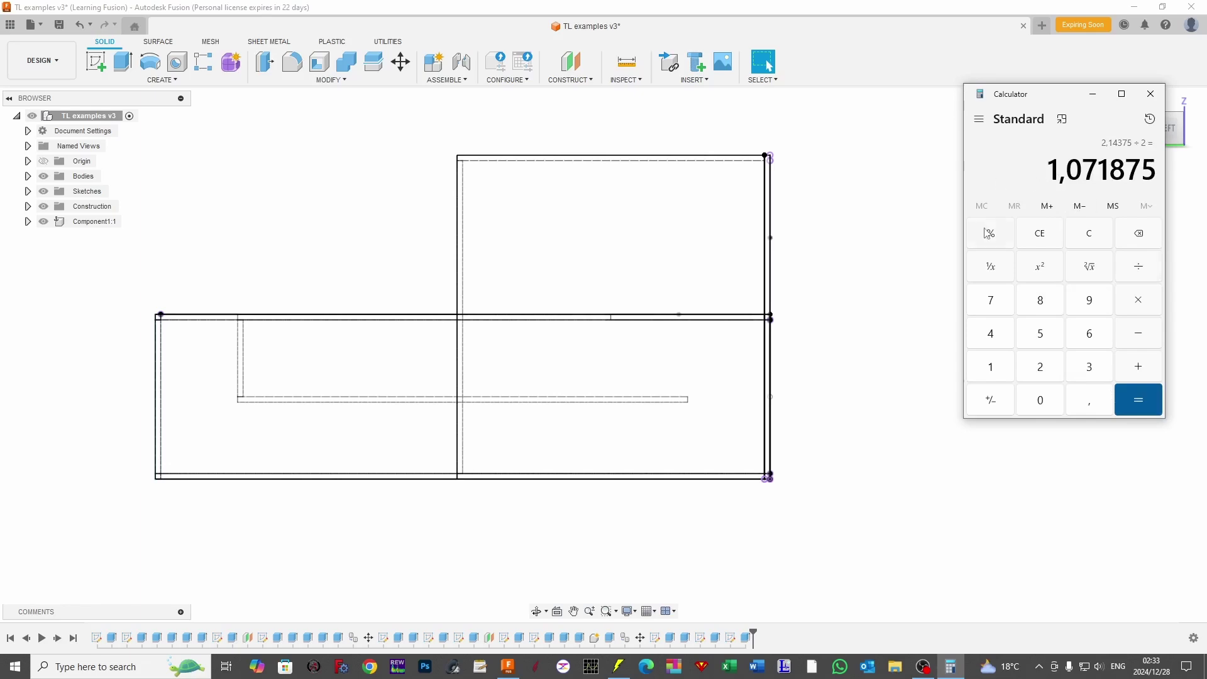
Orbit the Fusion boxes from the left view into an angled 3-D view and pan right
click(900, 277)
drag(899, 277, 870, 283)
drag(808, 188, 684, 216)
key(Escape)
drag(462, 171, 650, 151)
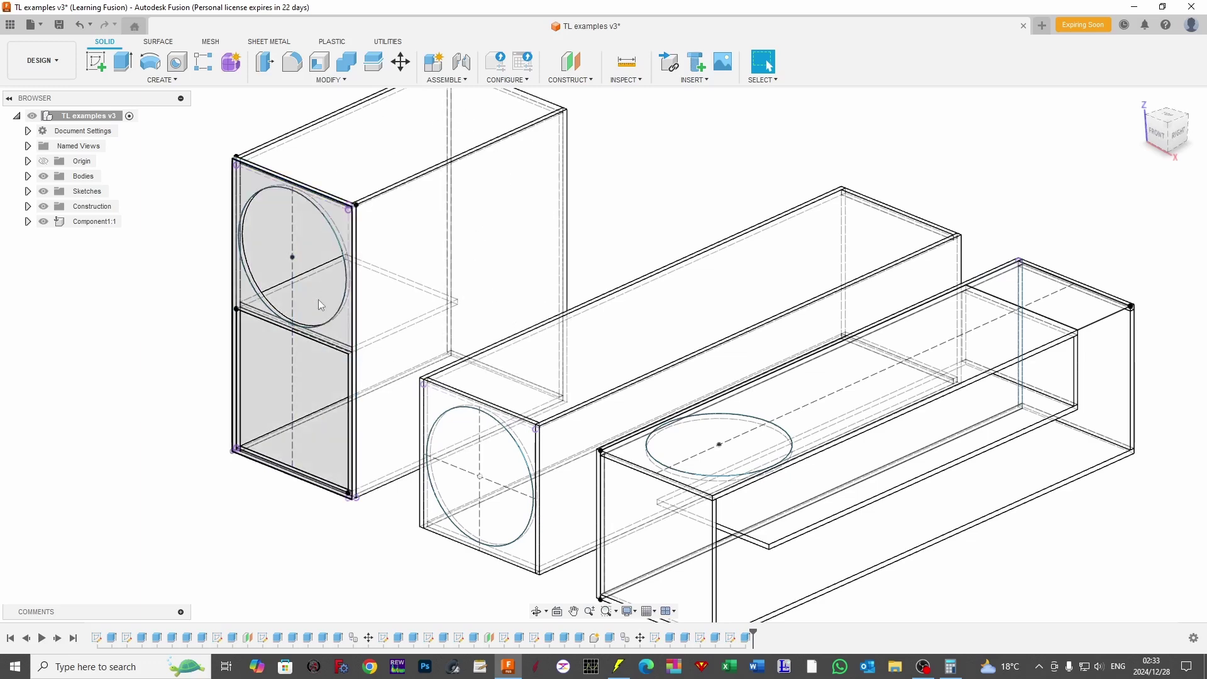
scroll(318, 300, down, 3)
drag(393, 458, 395, 471)
scroll(396, 493, up, 3)
scroll(399, 501, down, 2)
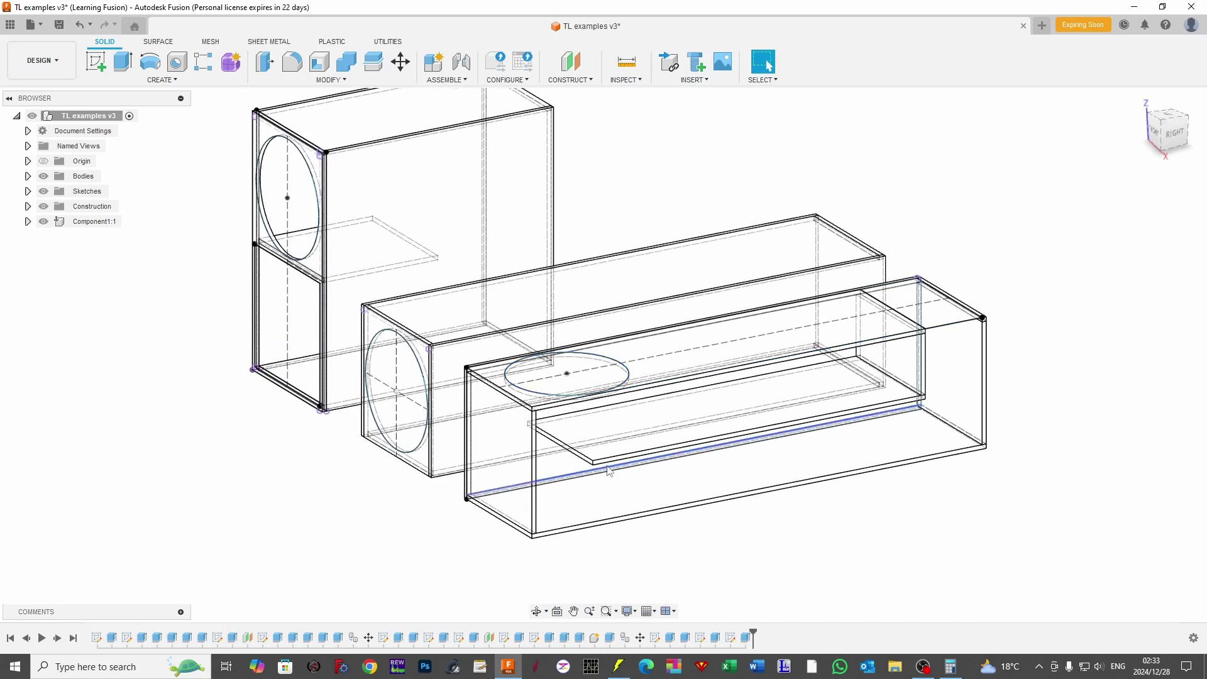
scroll(660, 478, up, 3)
scroll(1043, 360, down, 2)
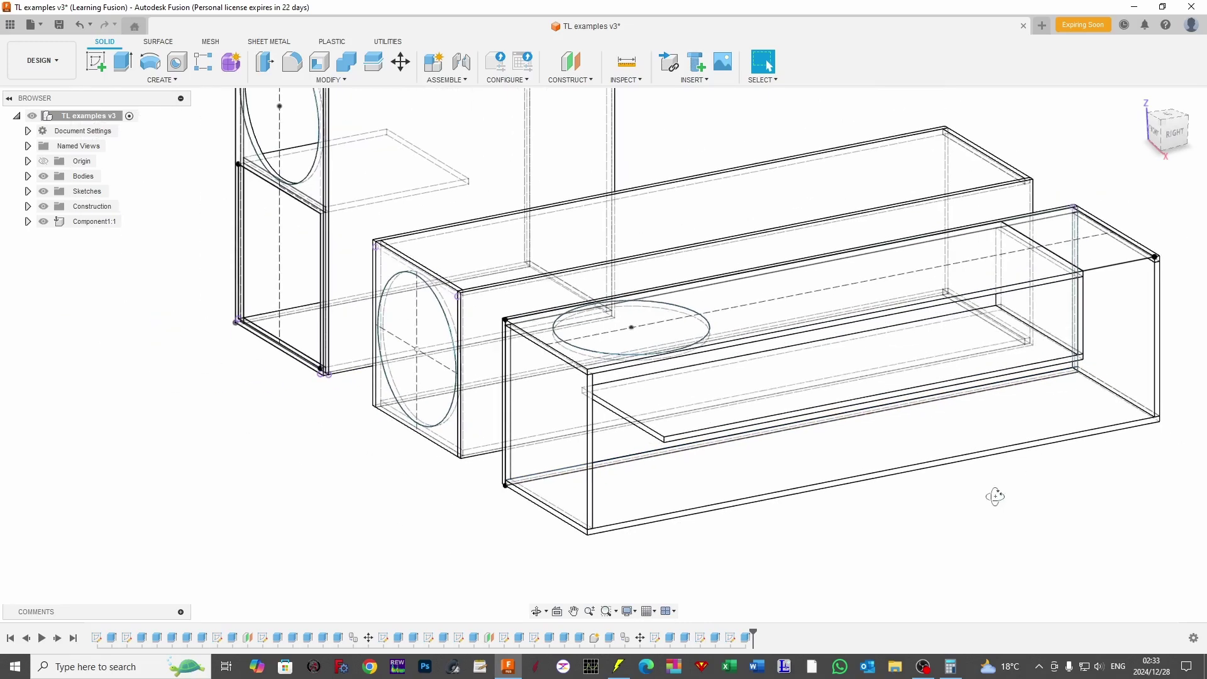
mouse_move(994, 499)
mouse_down()
mouse_move(996, 480)
mouse_move(975, 491)
mouse_up()
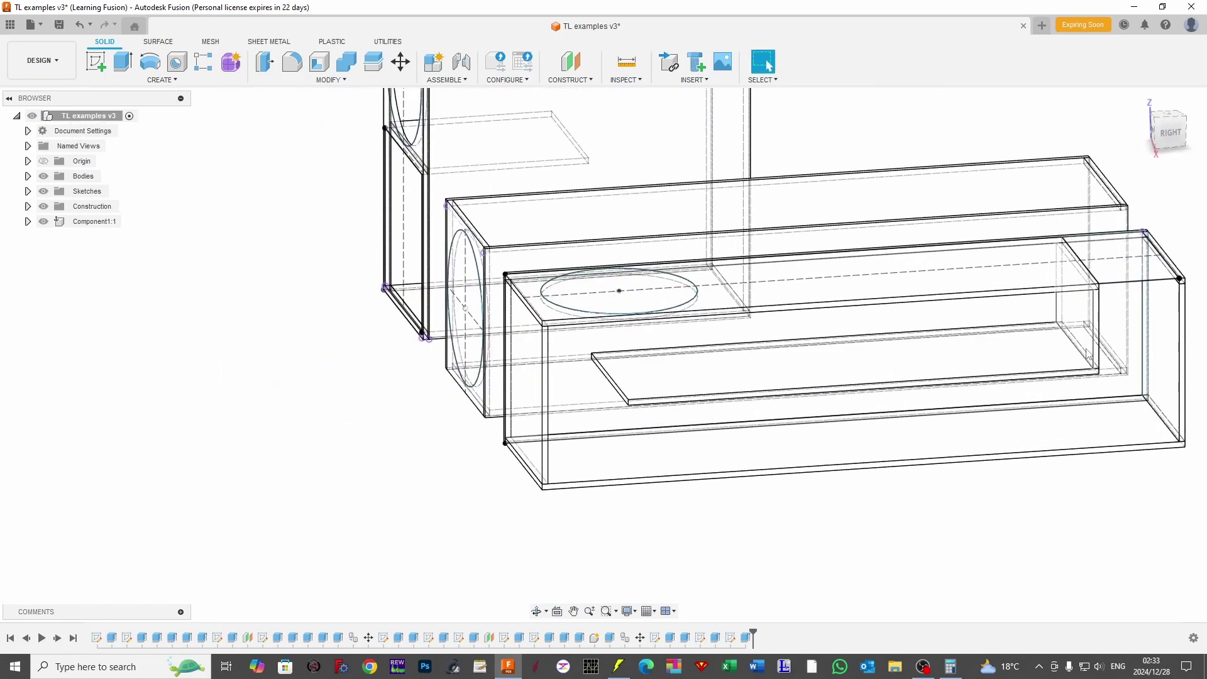
scroll(827, 492, down, 2)
drag(867, 517, 917, 531)
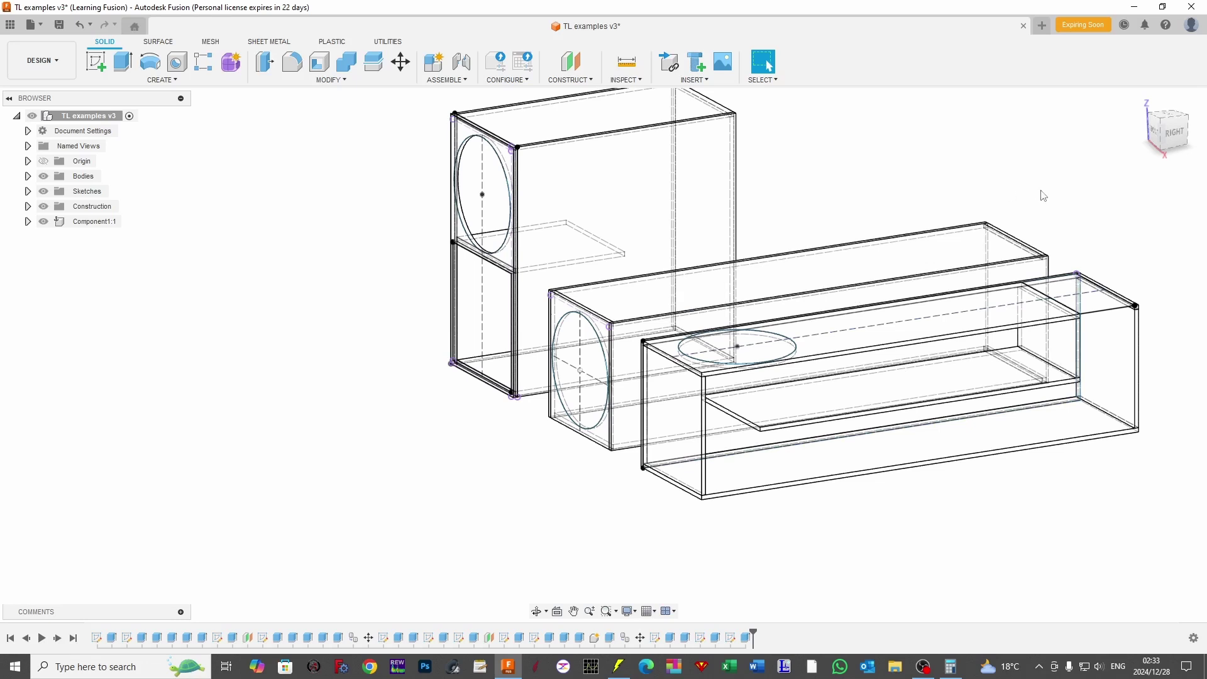
drag(1043, 196, 1007, 248)
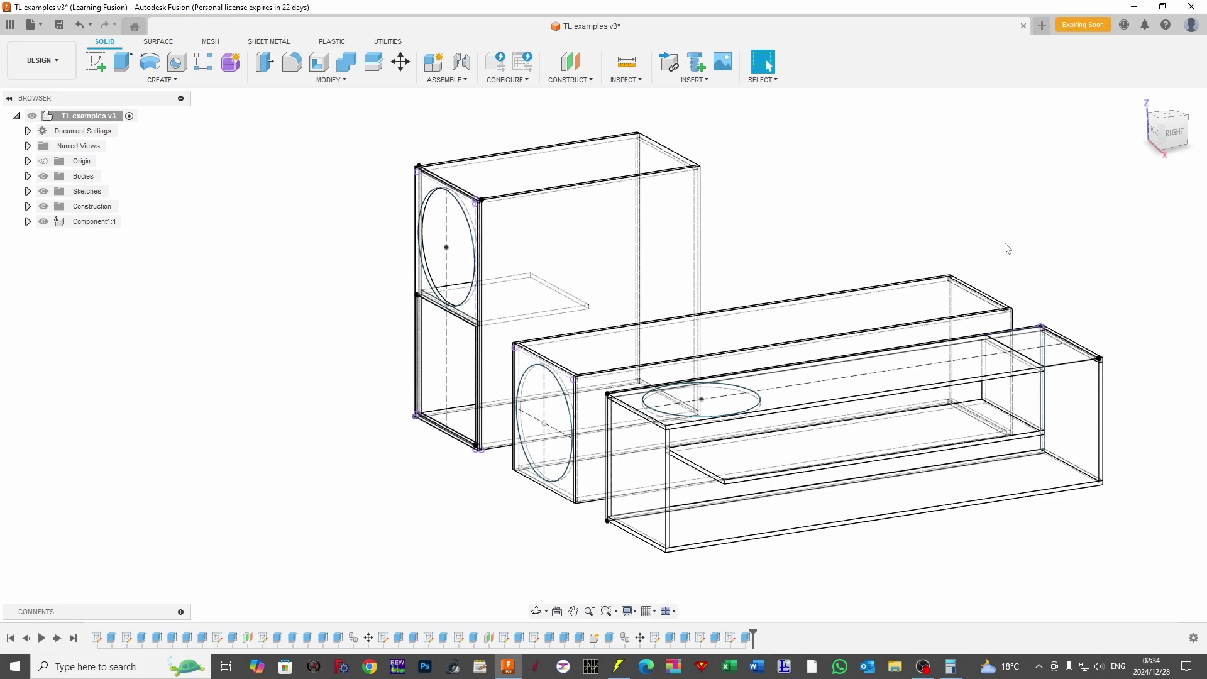
scroll(1007, 248, down, 1)
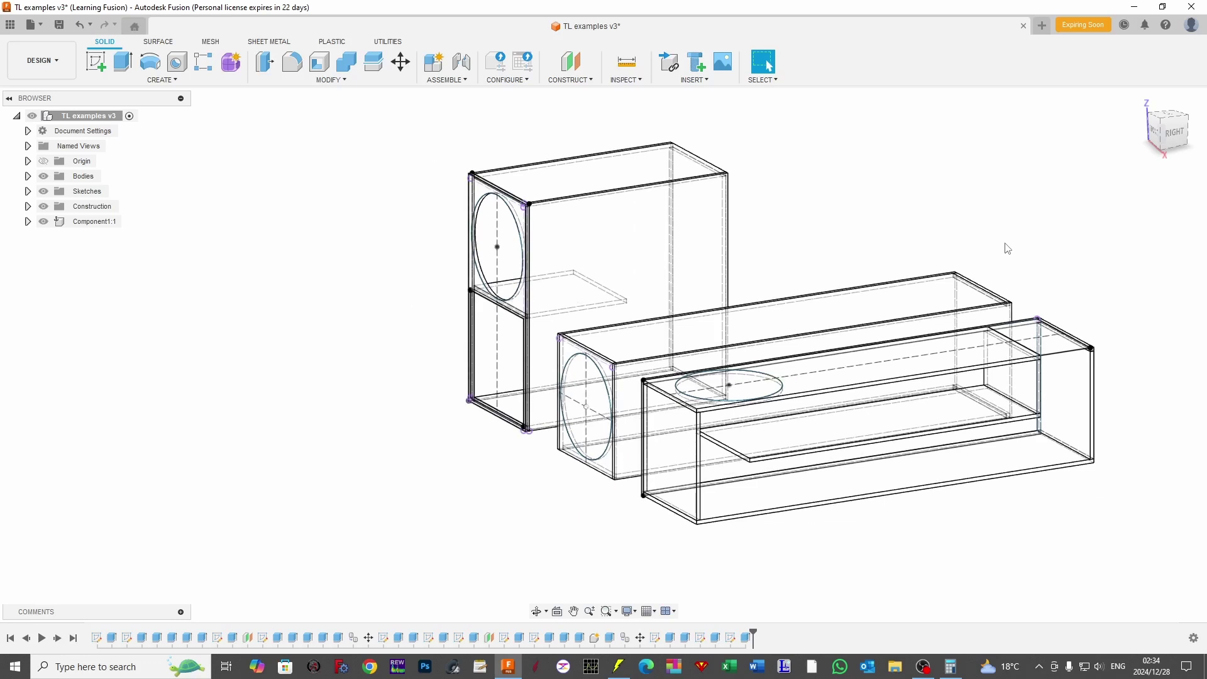
Zoom out and minimize Fusion to reveal Calculator showing 1,071875
scroll(1007, 249, down, 1)
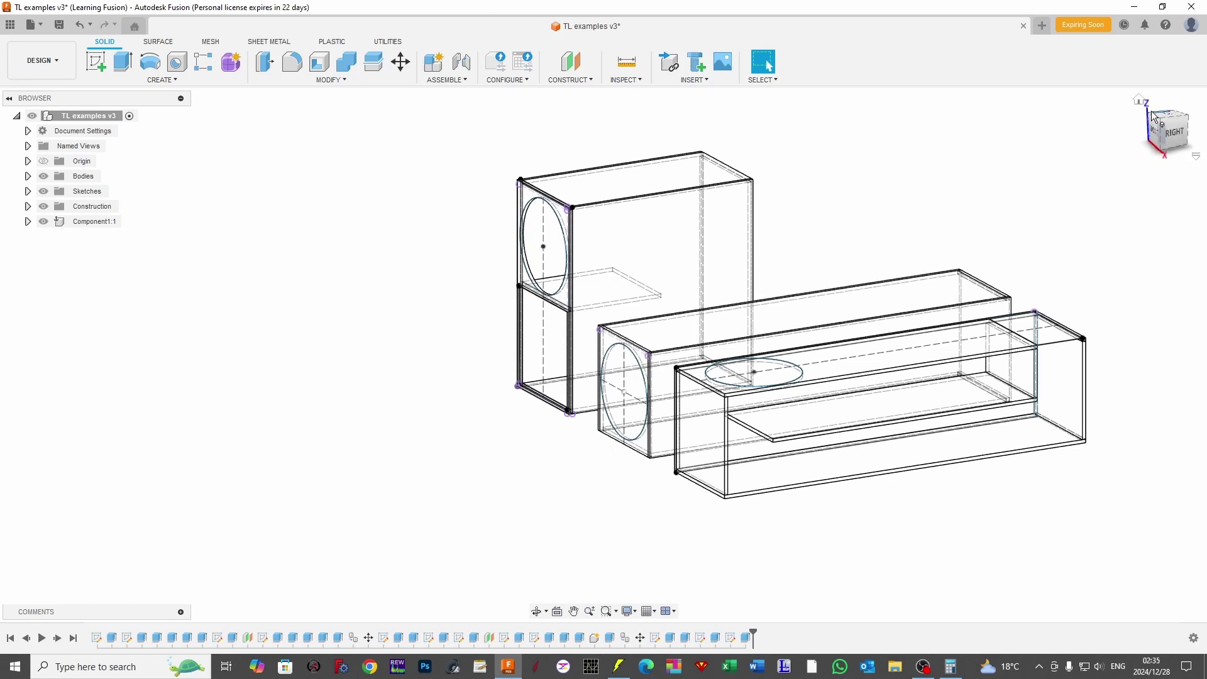
click(1128, 10)
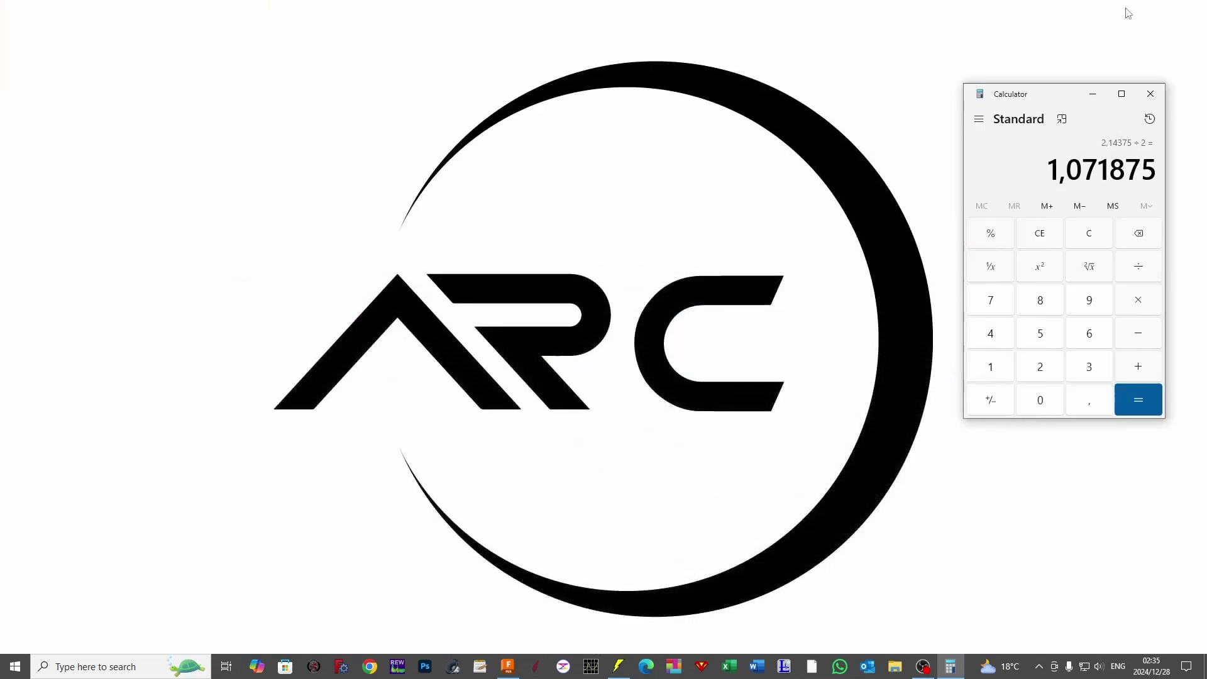
Close Calculator and start an Input Wizard design: half space, direct radiator, transmission line
click(1150, 94)
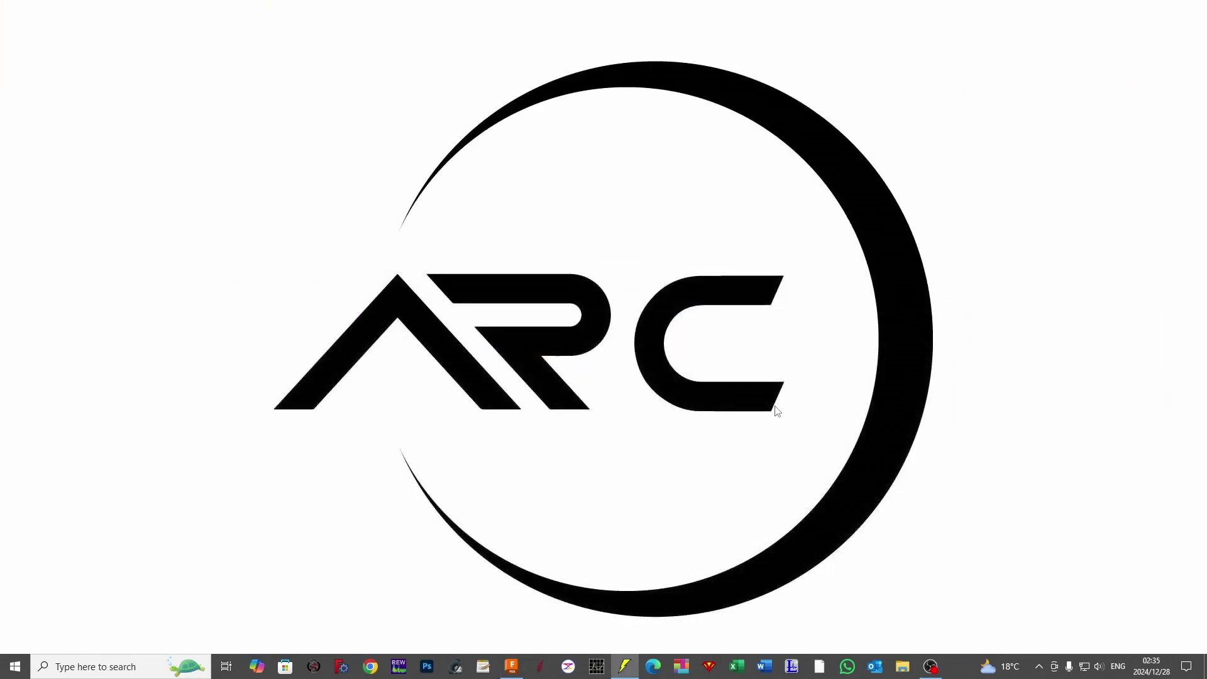
click(632, 666)
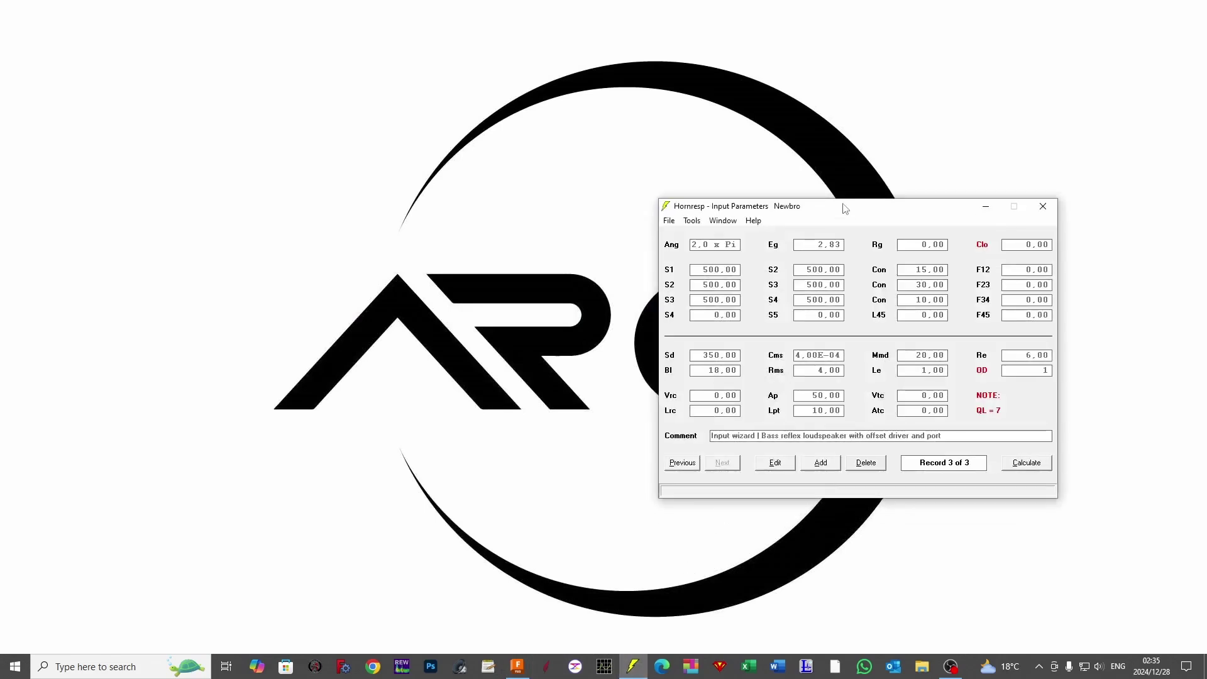
click(753, 221)
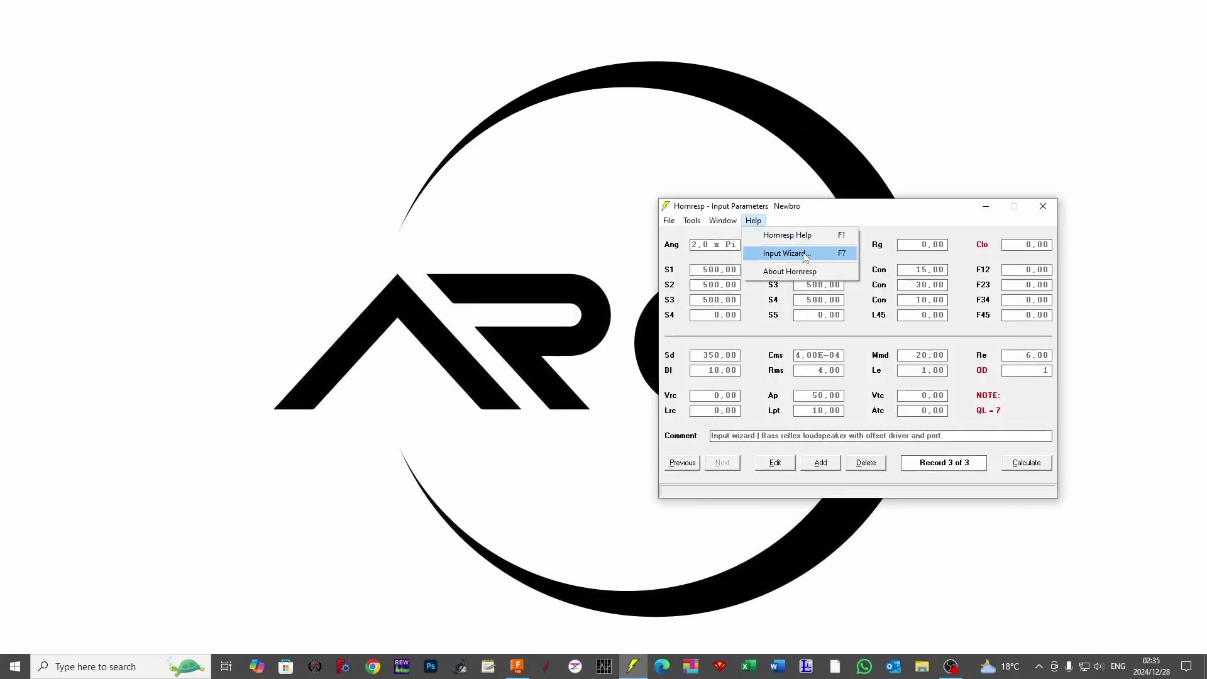
click(804, 253)
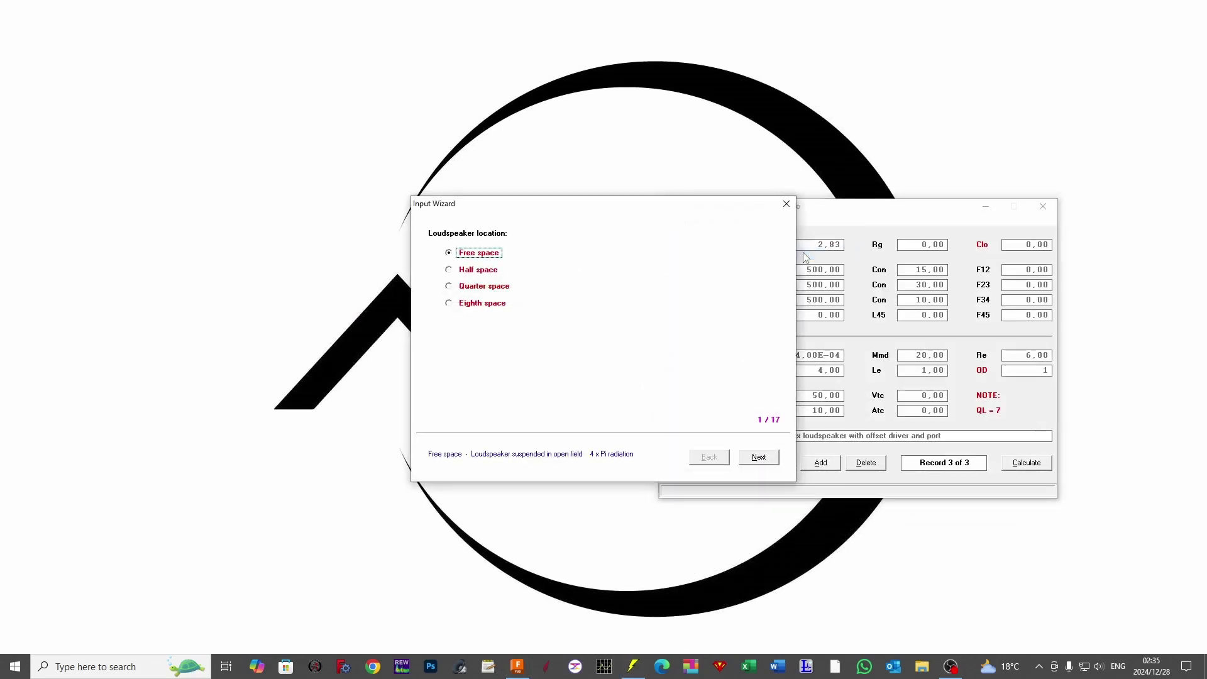
key(Down)
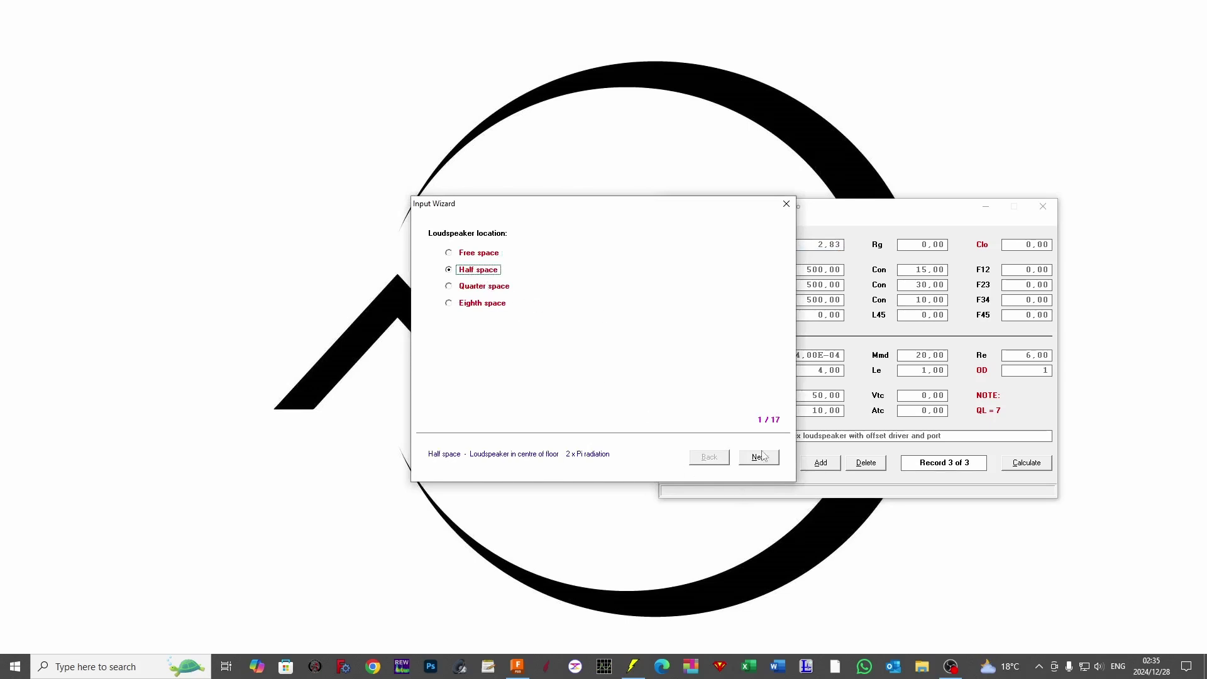
click(767, 457)
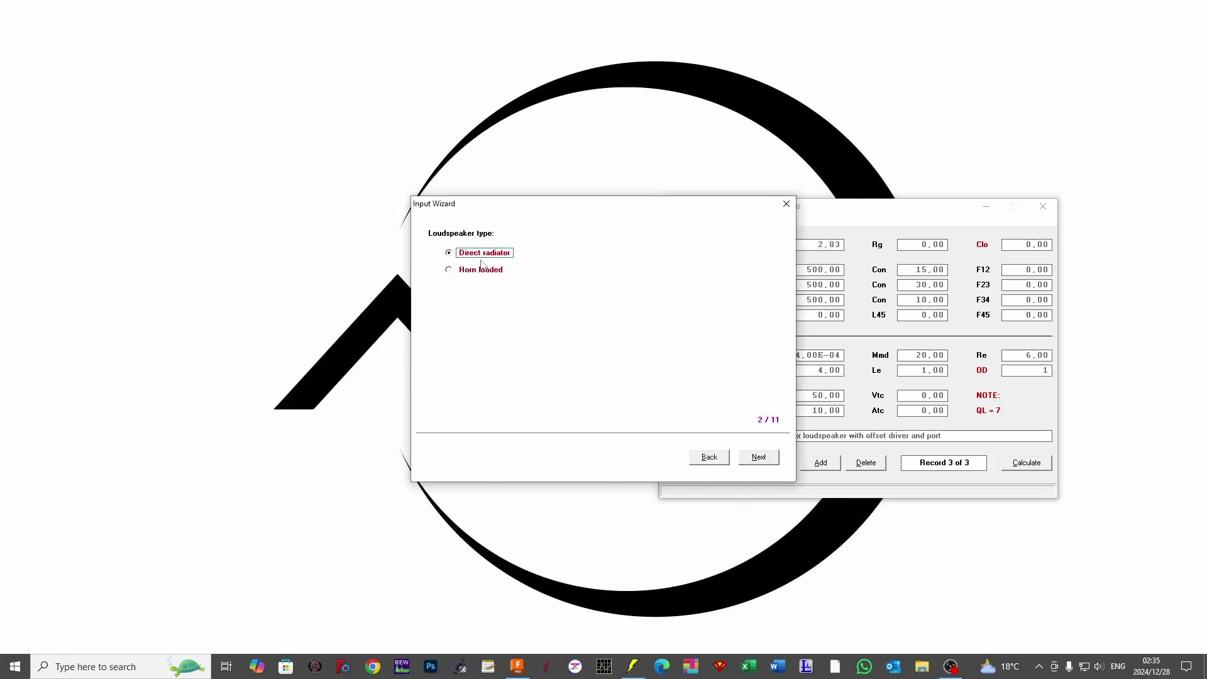
click(749, 457)
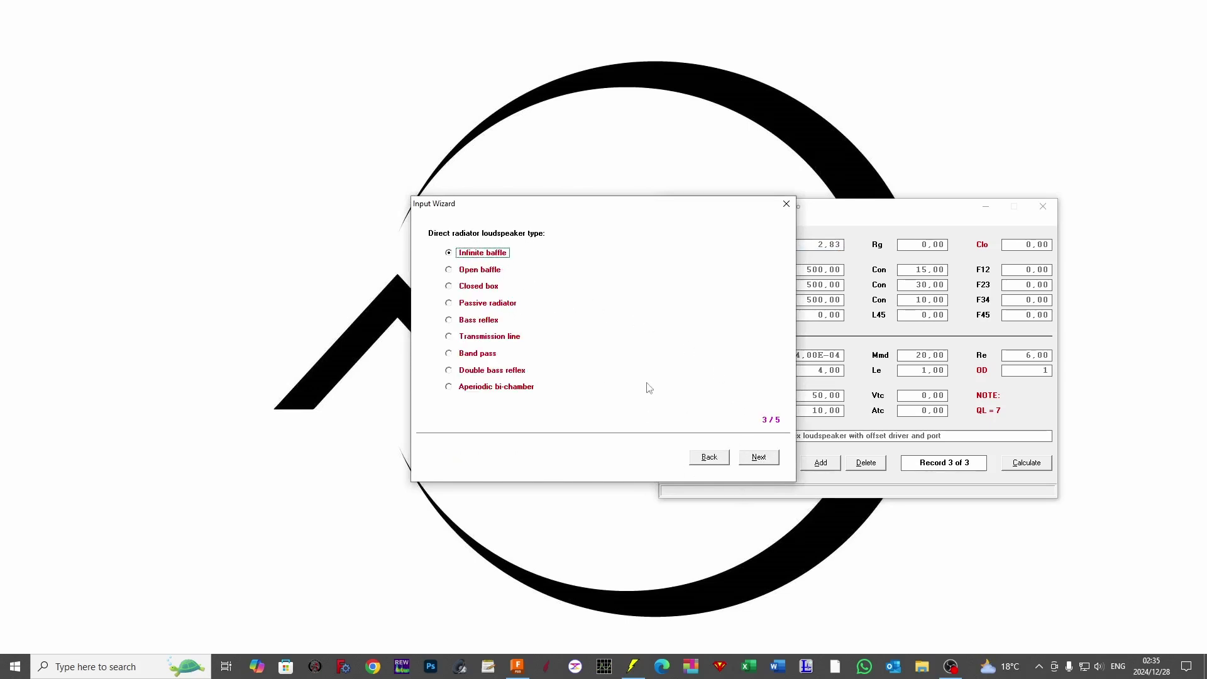
click(480, 339)
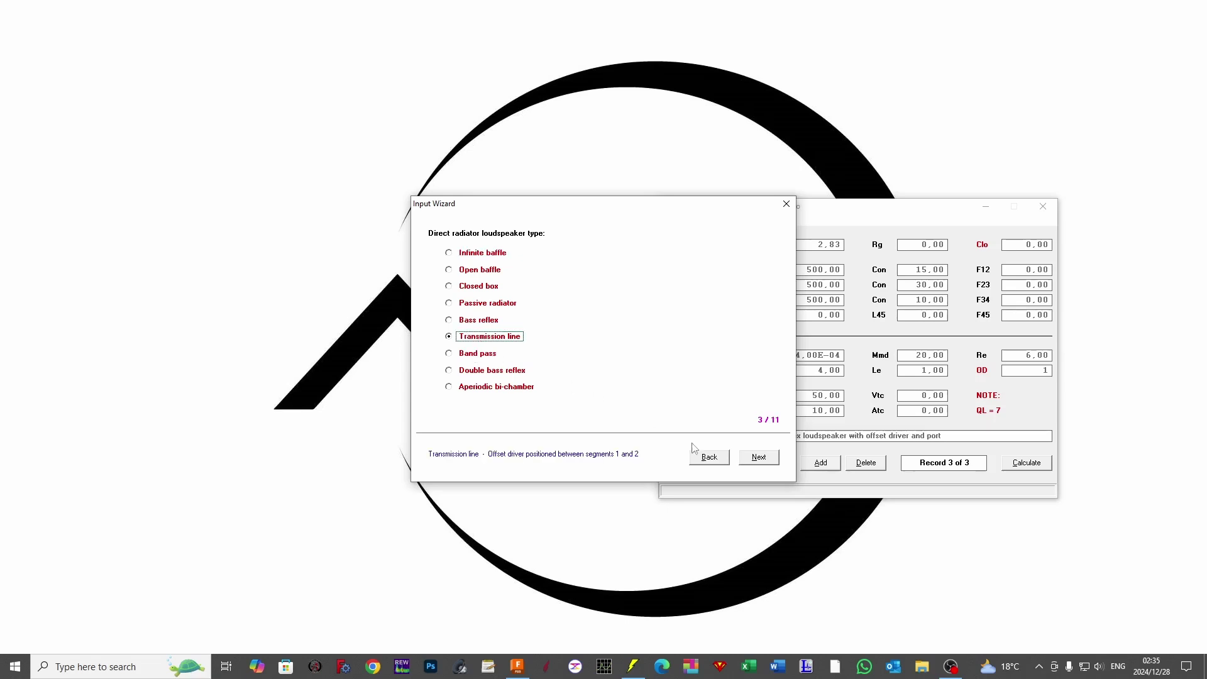
Accept transmission line, Normal type and 2 segments with conical segment 1, then switch to Fusion
click(748, 461)
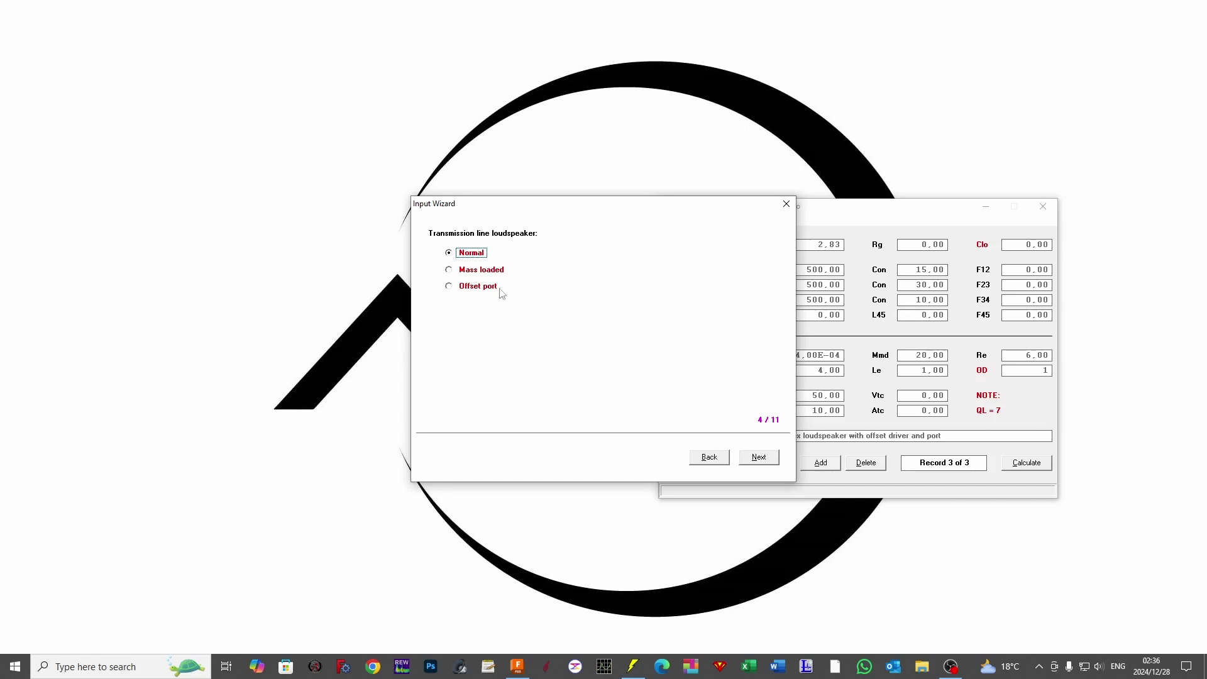
click(772, 460)
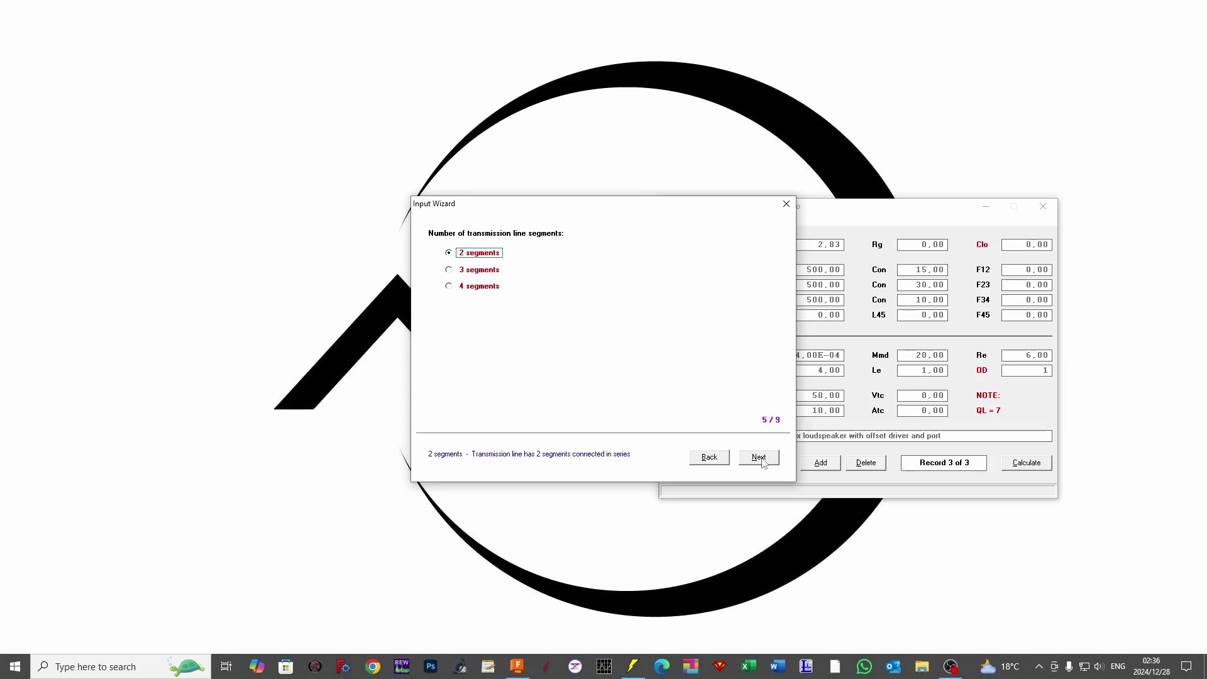
click(758, 457)
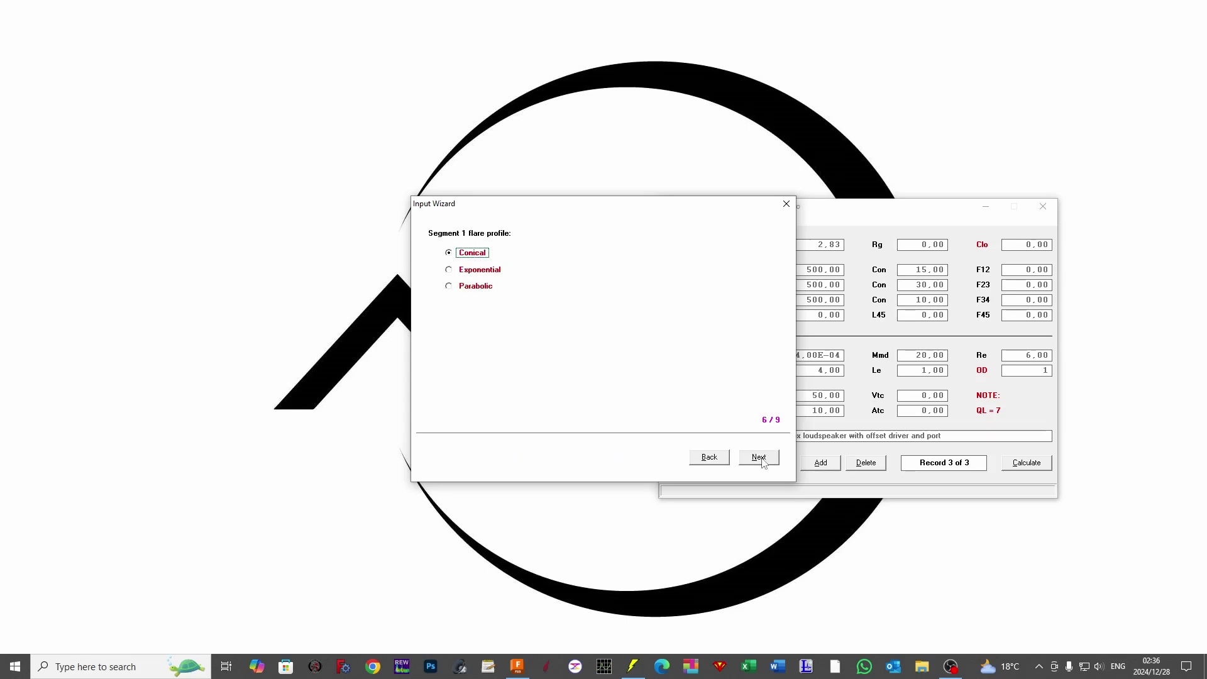
click(517, 670)
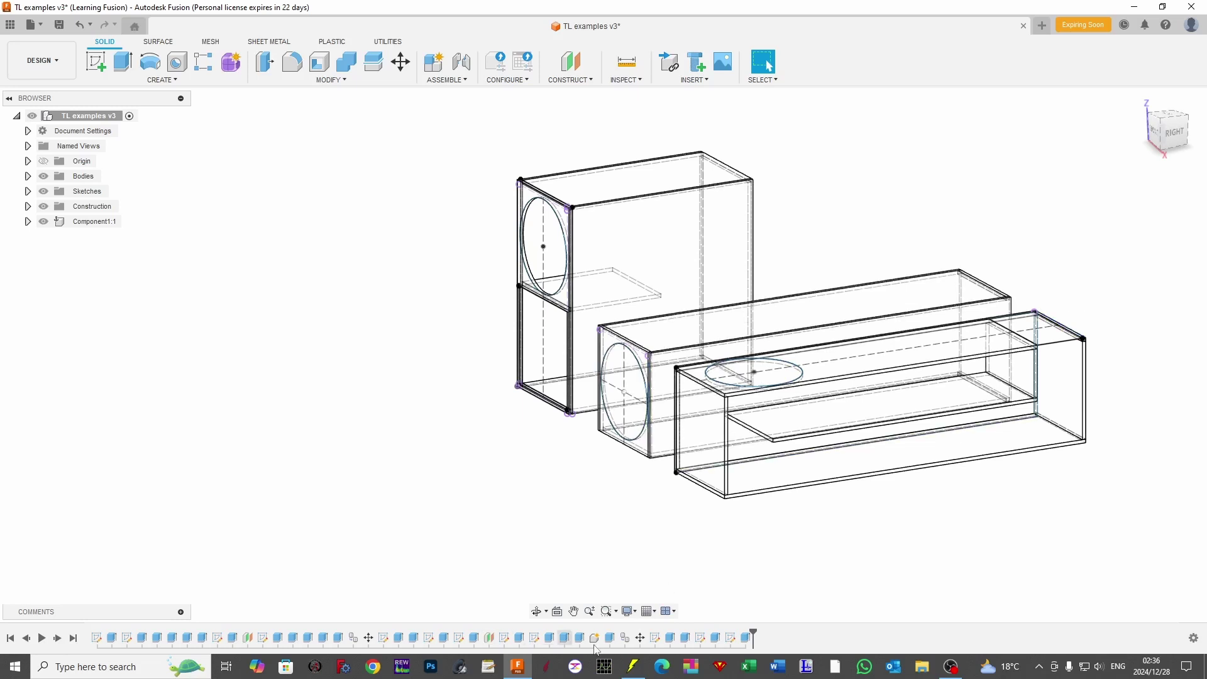
Keep segment 2 conical and advance past the summary to the schematic, then switch to Fusion
click(632, 666)
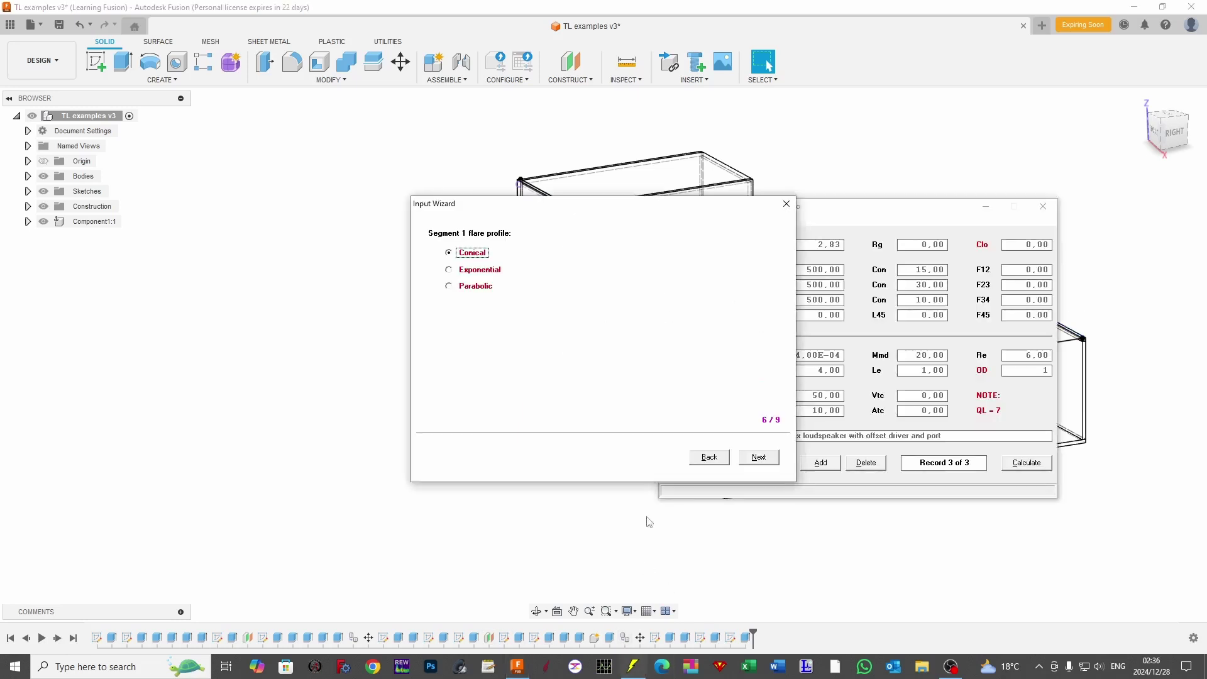
click(754, 456)
click(757, 456)
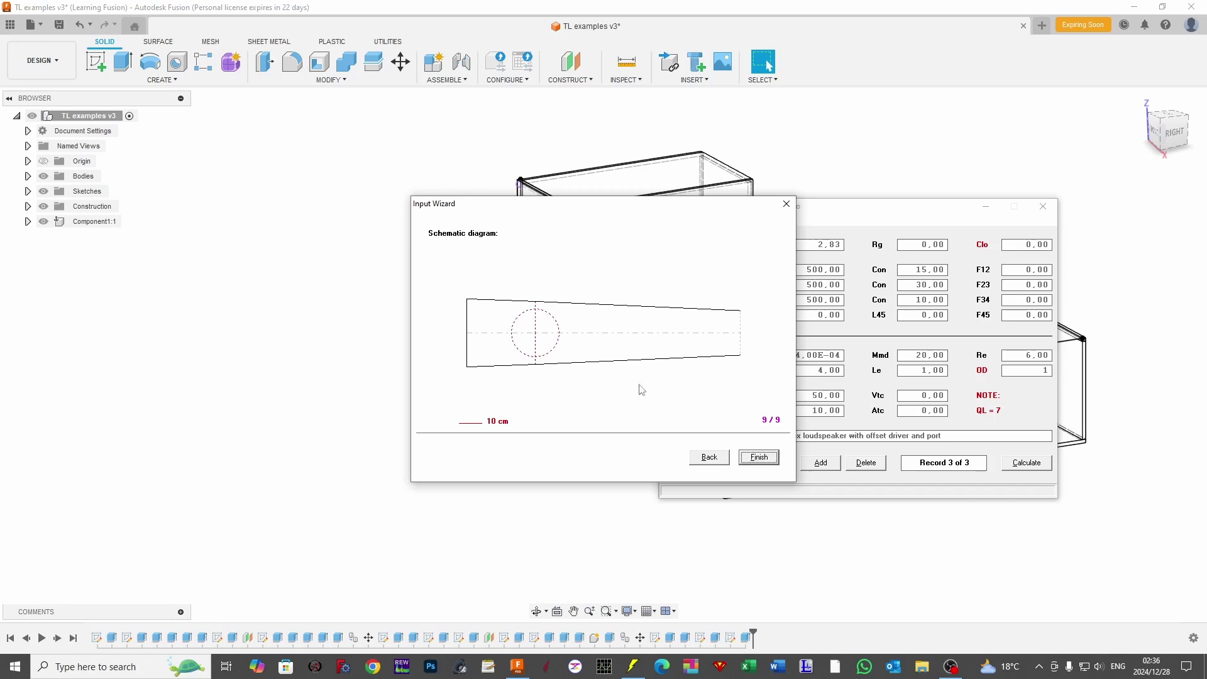
click(889, 143)
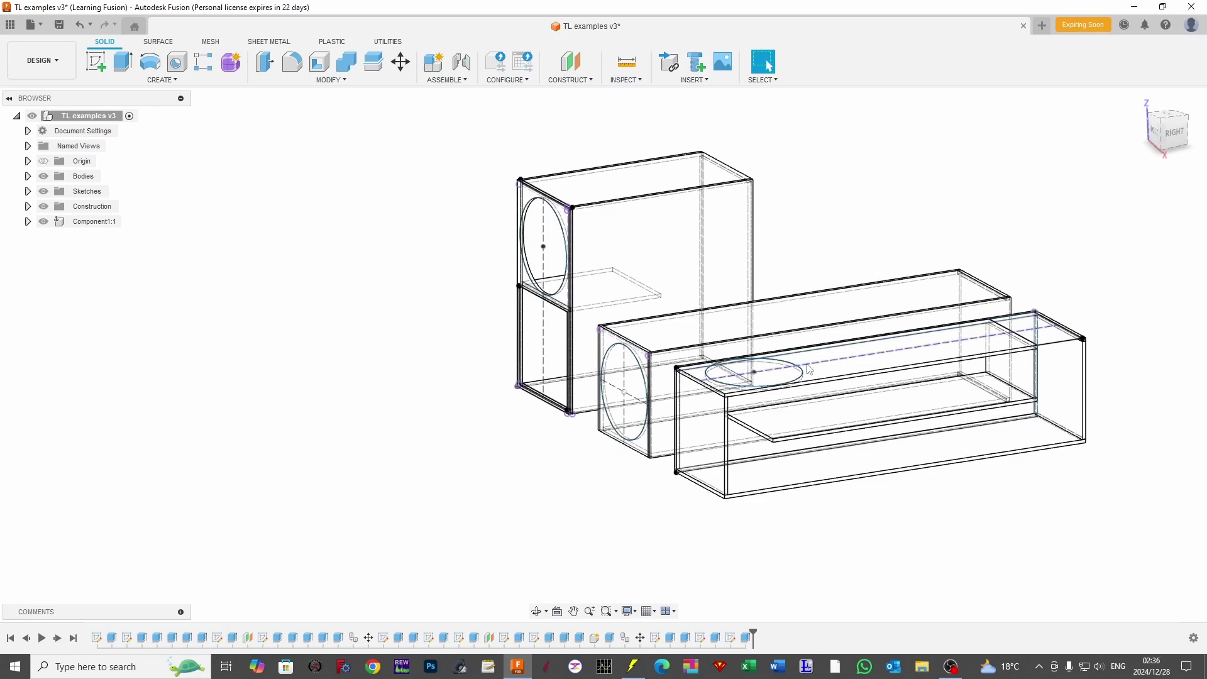
Select the centre point of the long box's oval driver opening to read its coordinates
scroll(711, 403, up, 5)
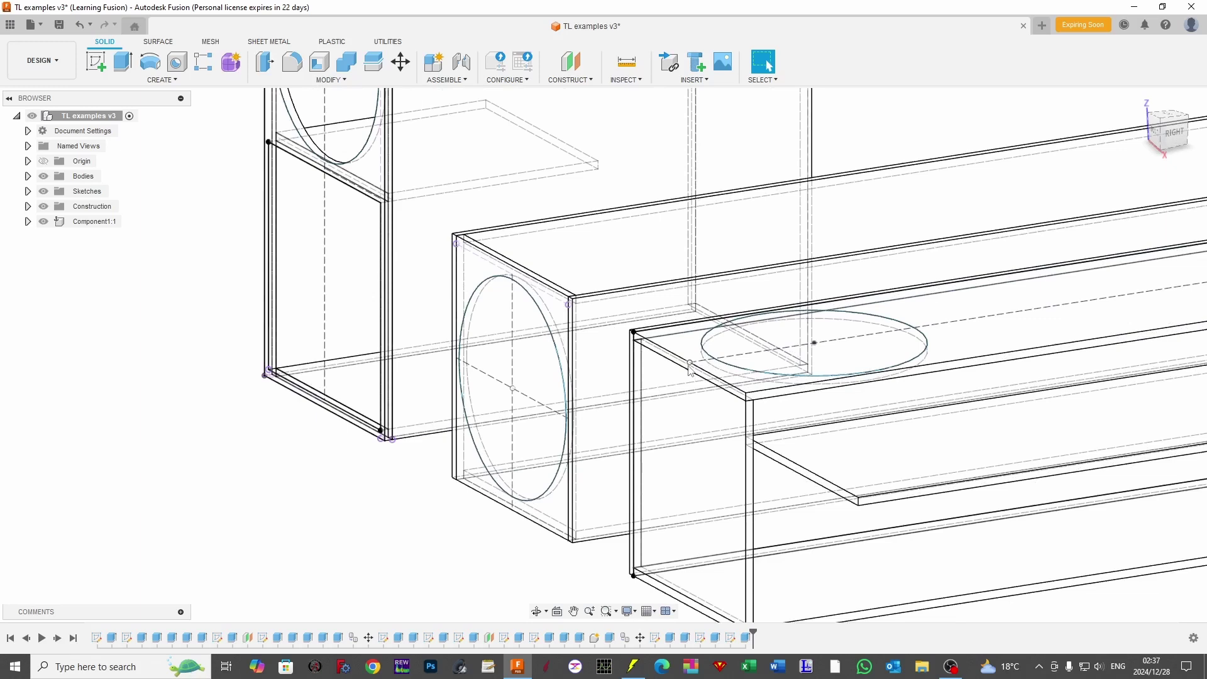
scroll(689, 368, down, 4)
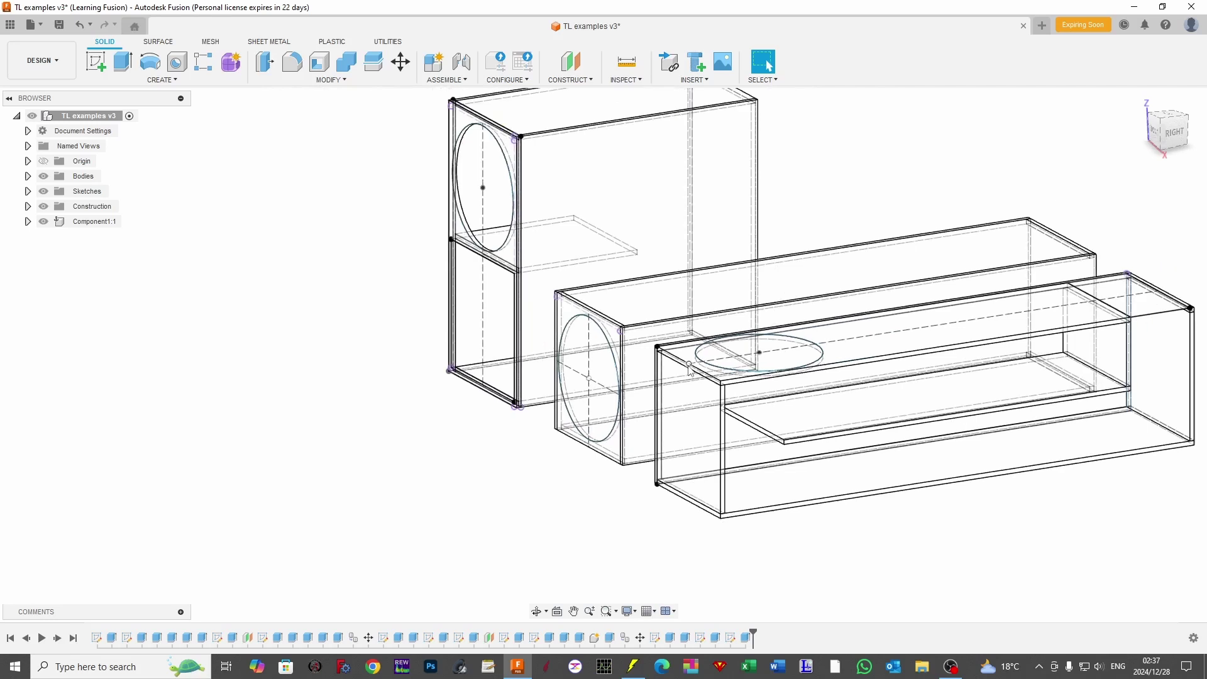
click(762, 355)
click(758, 353)
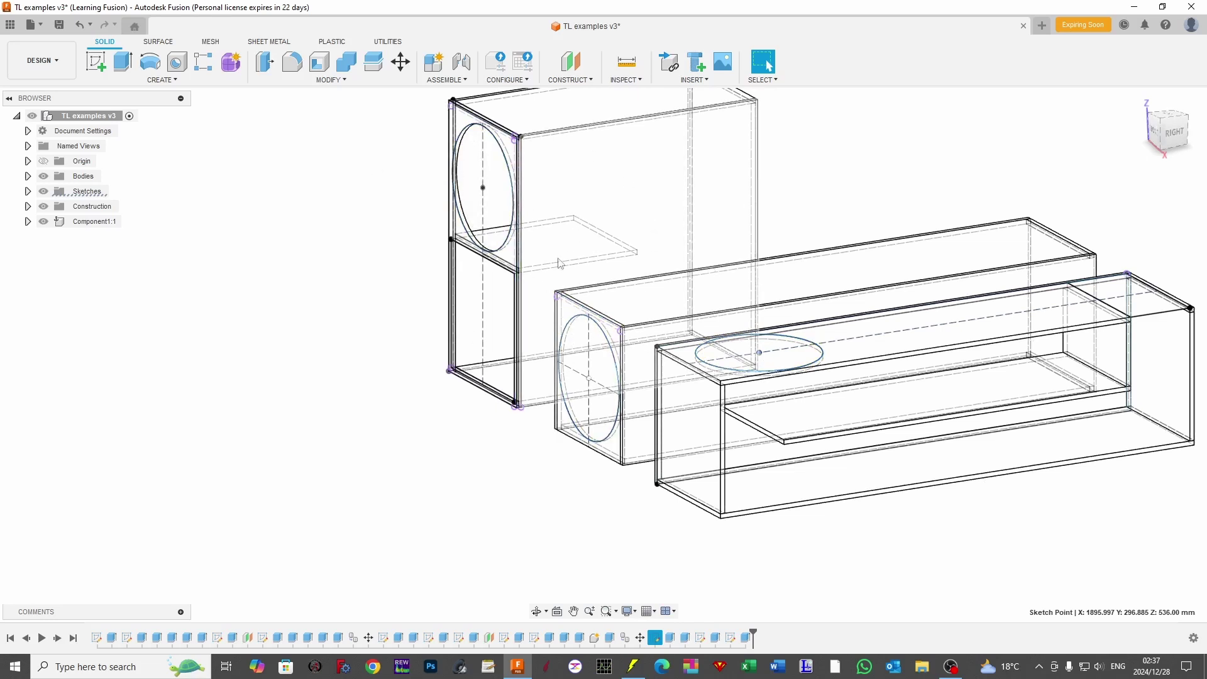
Finish the wizard, creating the two-segment transmission line record, and dismiss the filling note
click(641, 668)
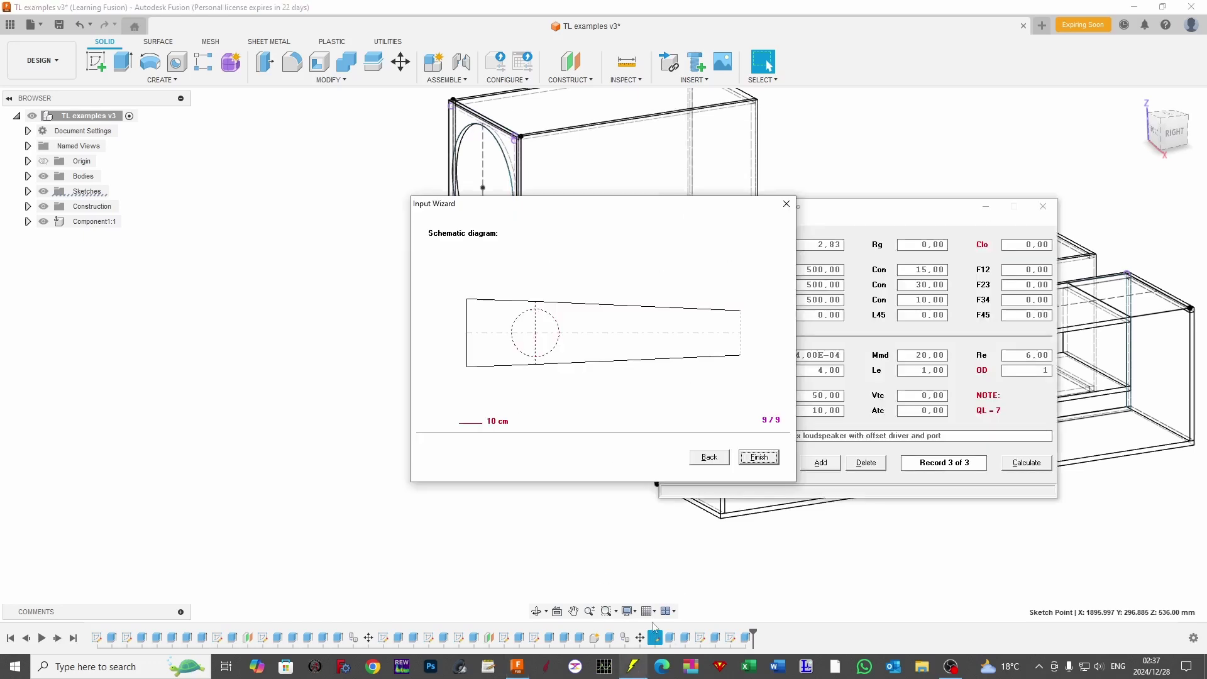
click(761, 458)
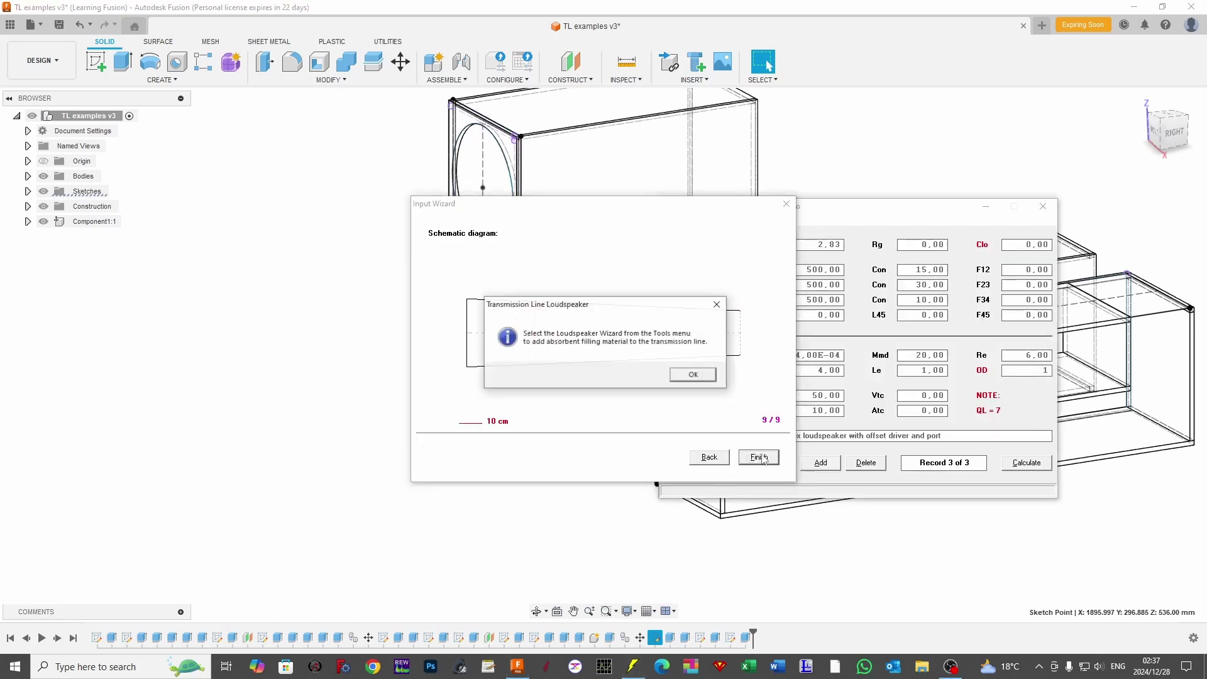
click(696, 374)
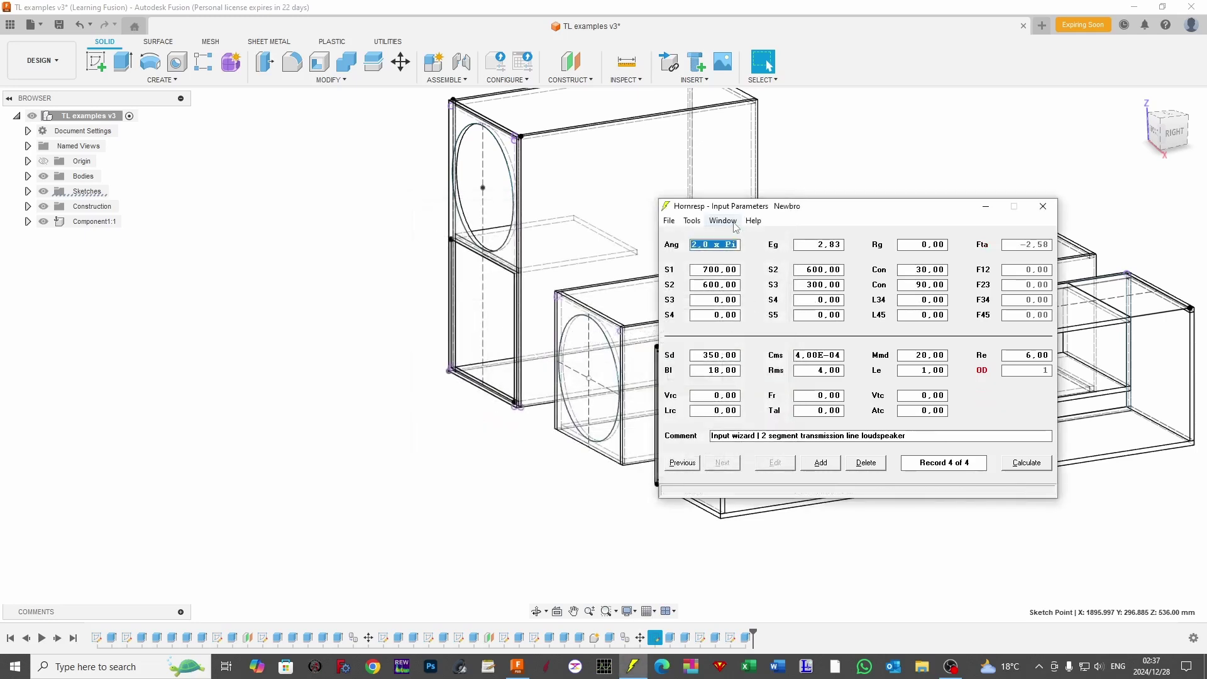
Paste the CeltoSW1500 driver parameters from the database, filtering by 'celt'
click(734, 225)
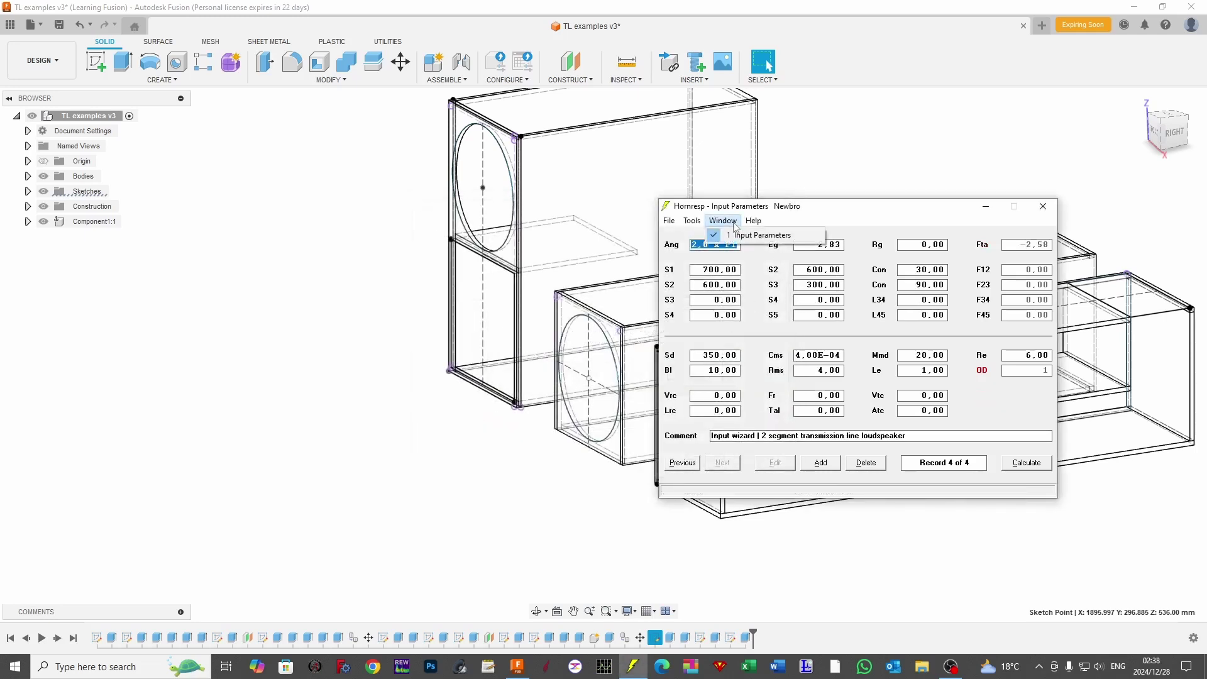
click(669, 221)
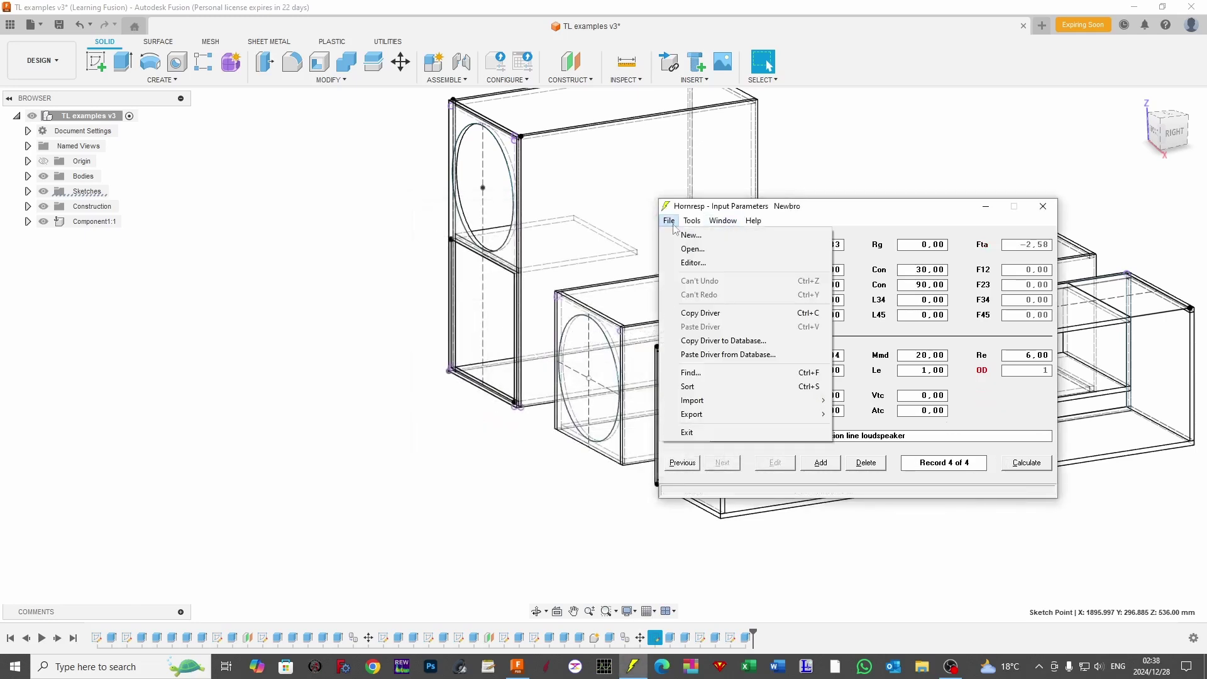
click(716, 355)
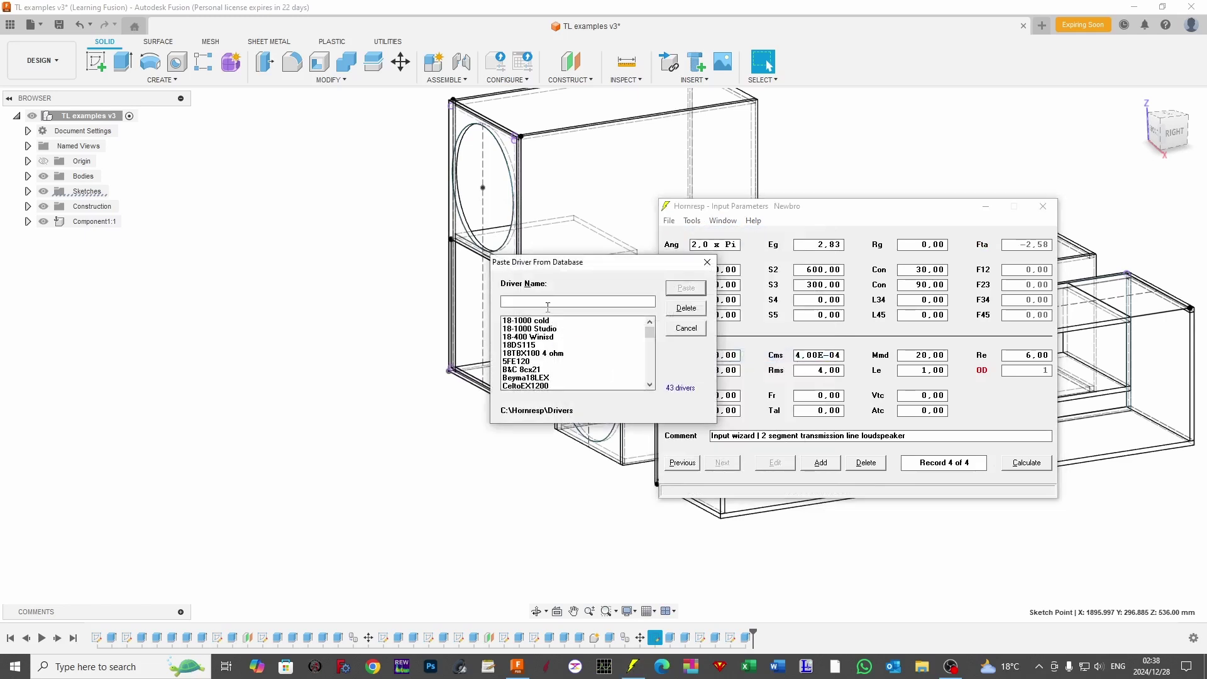
text(celt)
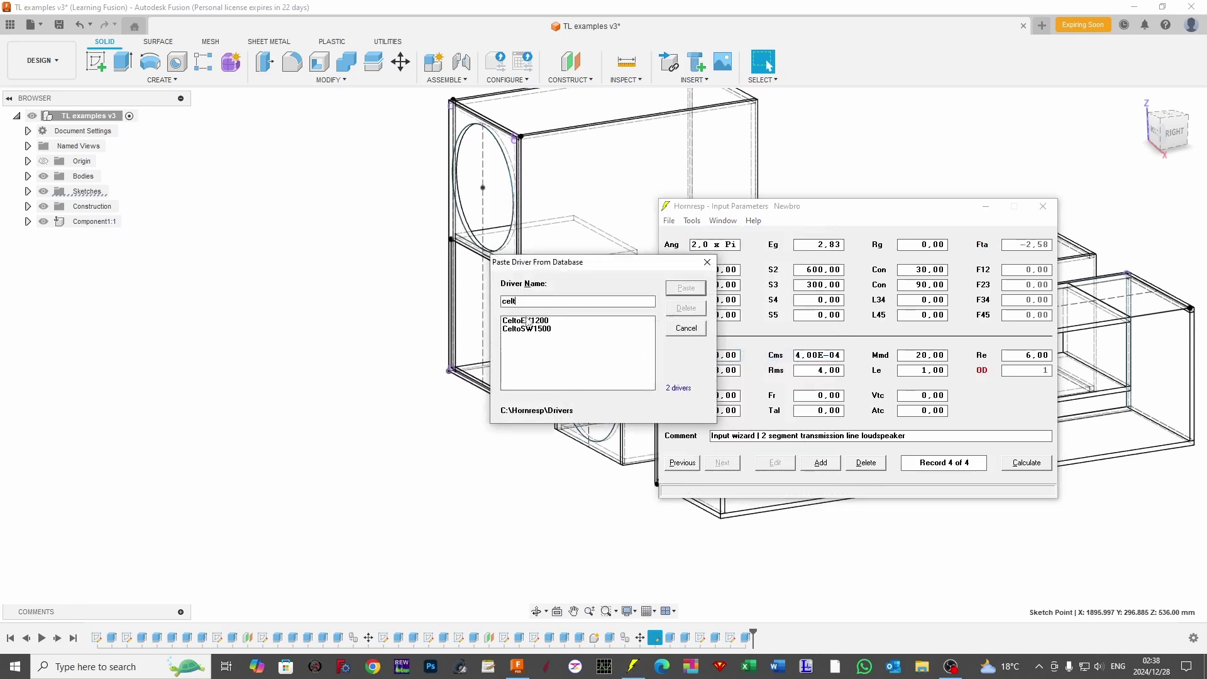
click(531, 328)
click(689, 293)
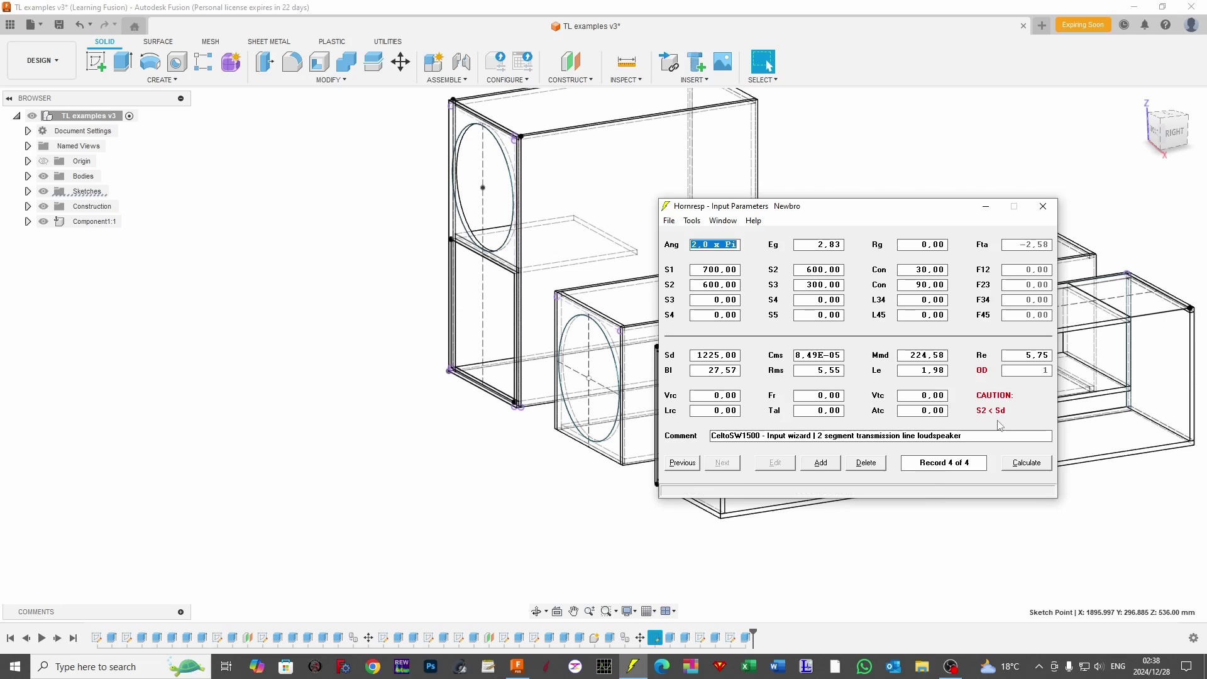
Calculate the design to show the two-segment line schematic, totalling 59,209 litres
click(691, 221)
click(1039, 457)
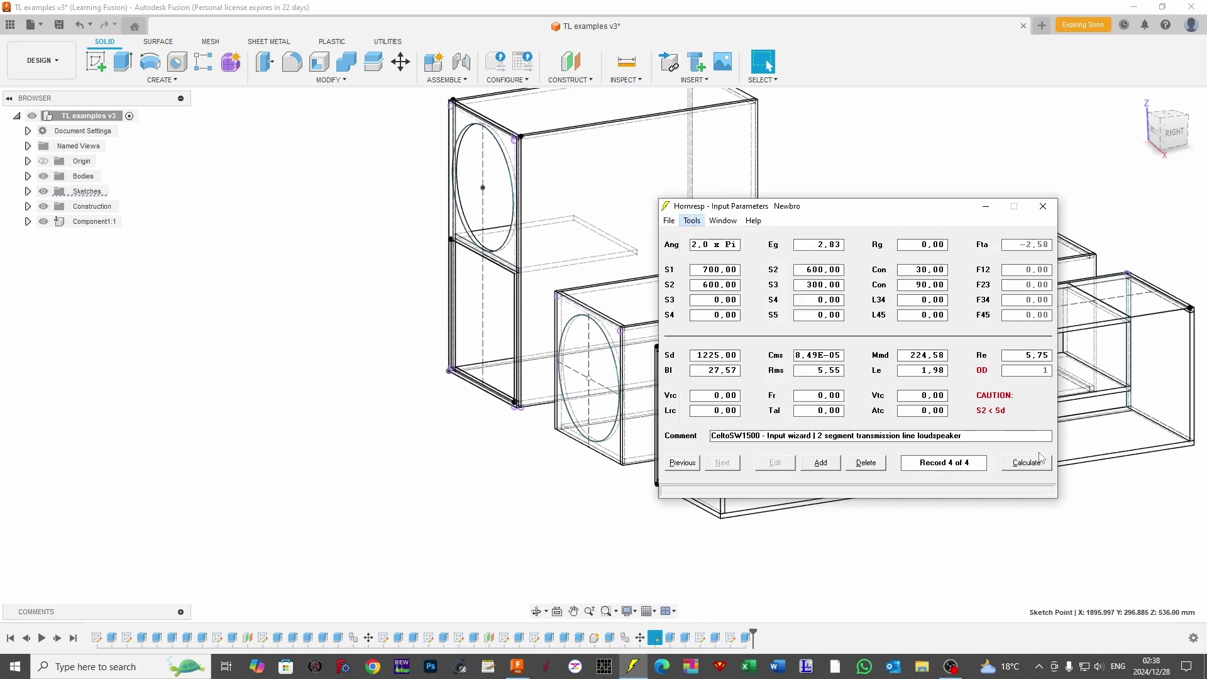
click(1039, 460)
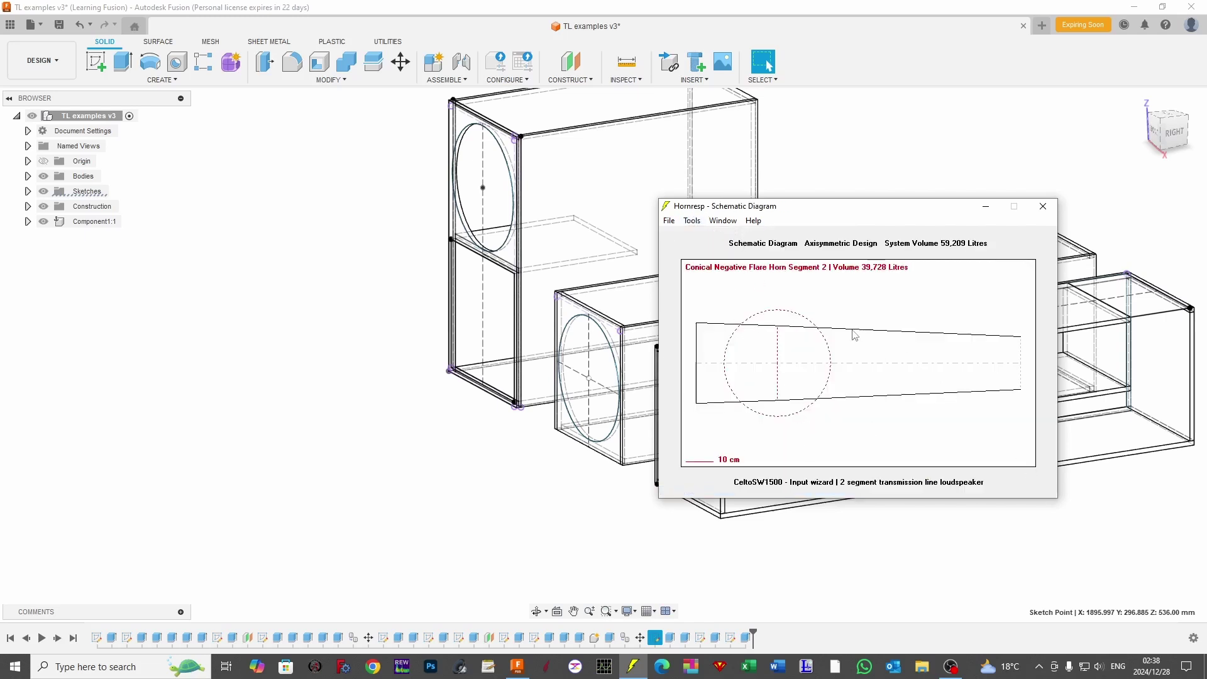
mouse_move(774, 379)
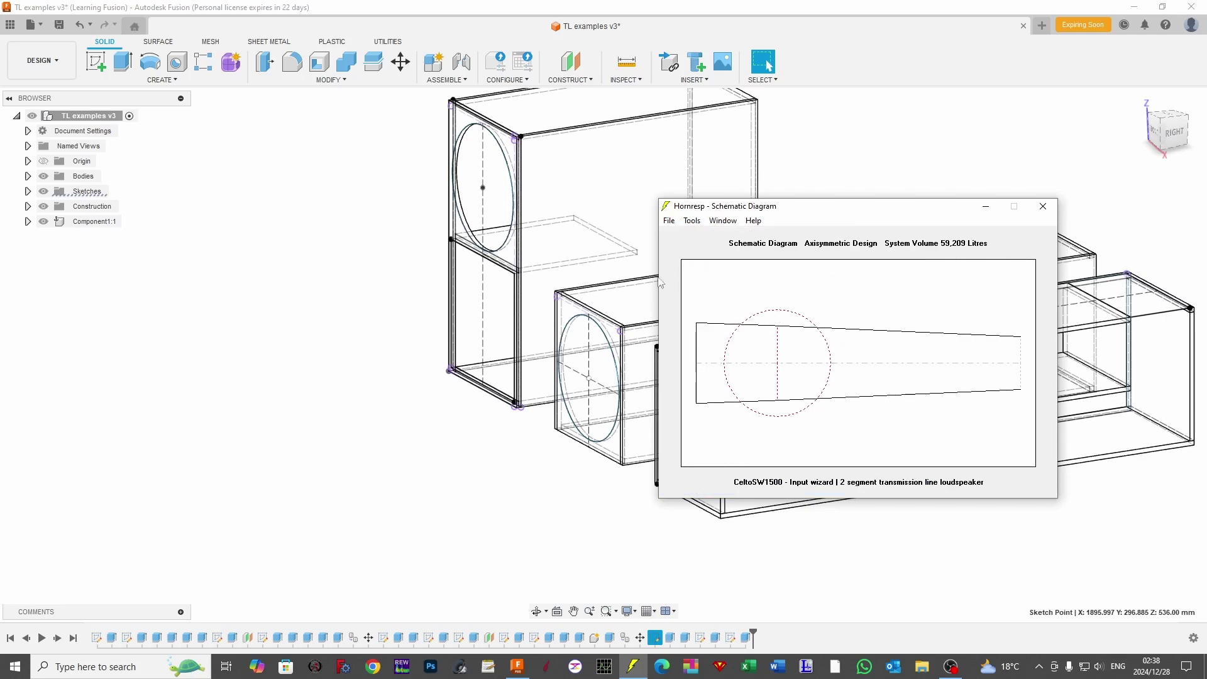
From Input Parameters, launch the Loudspeaker Wizard without masking chamber resonances
click(723, 220)
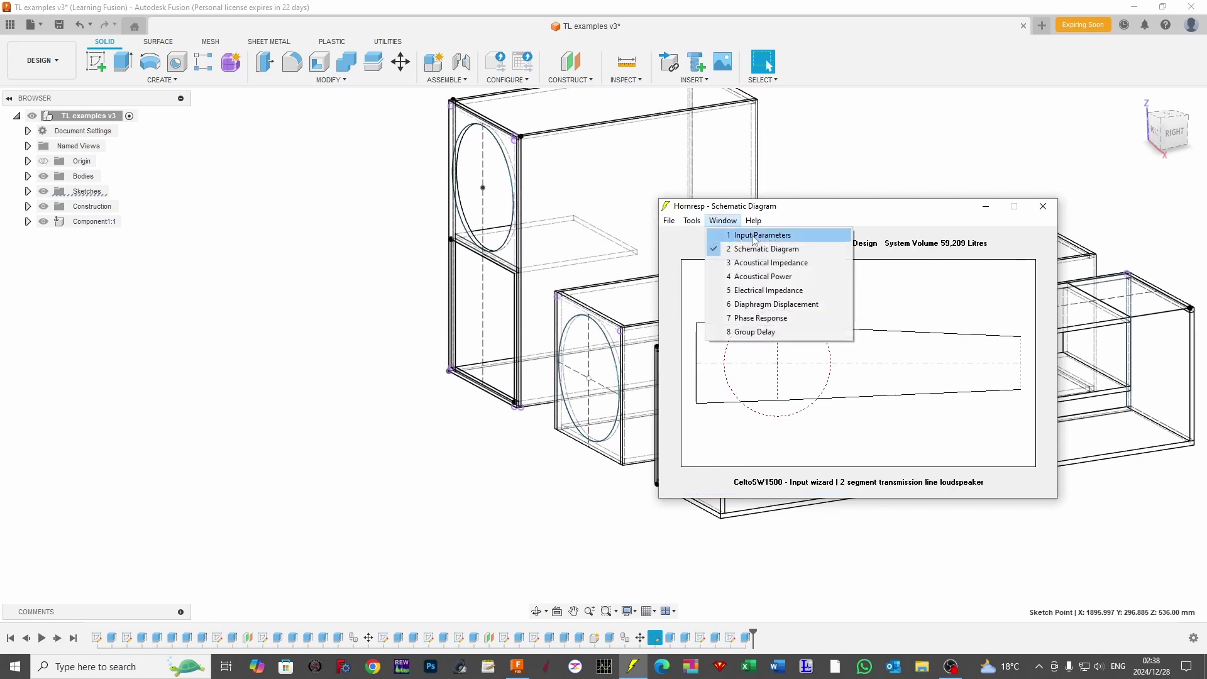
click(754, 238)
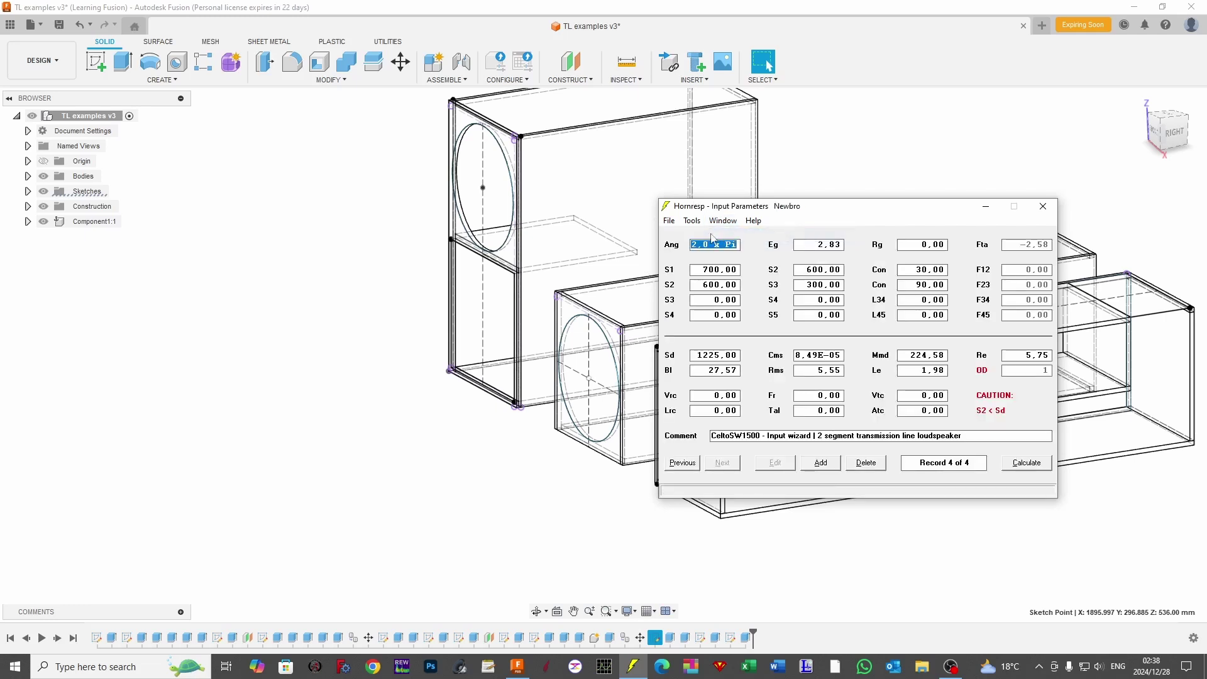
click(691, 220)
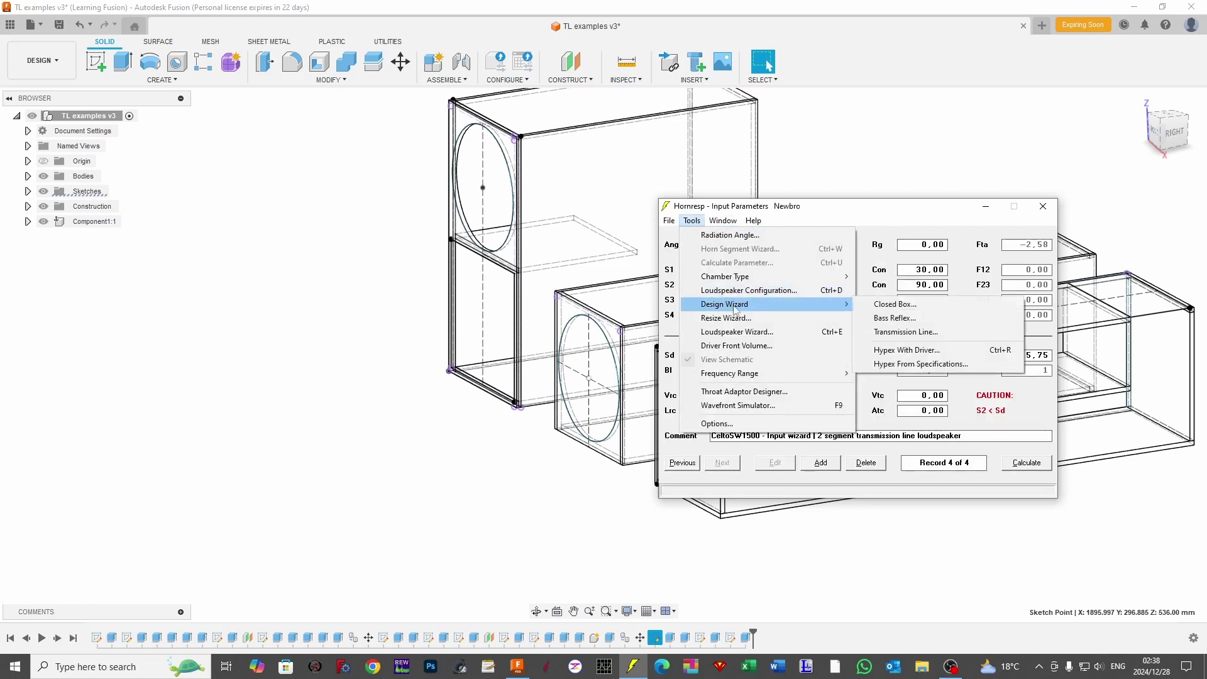
click(748, 332)
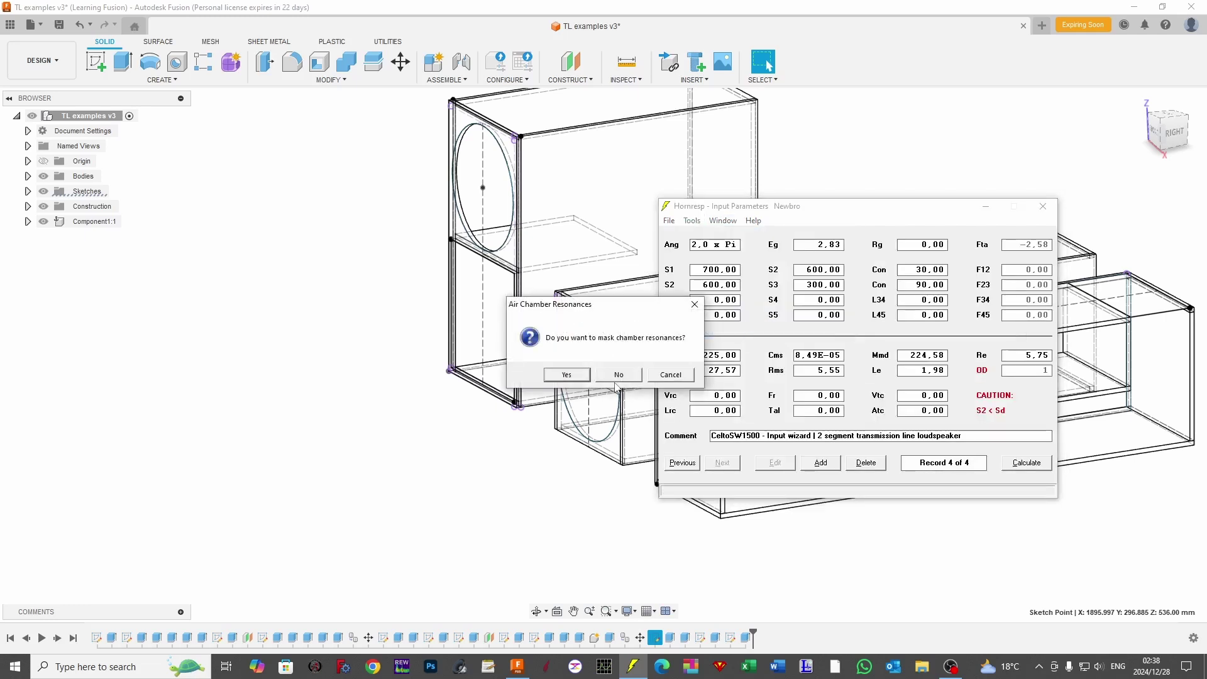
click(617, 376)
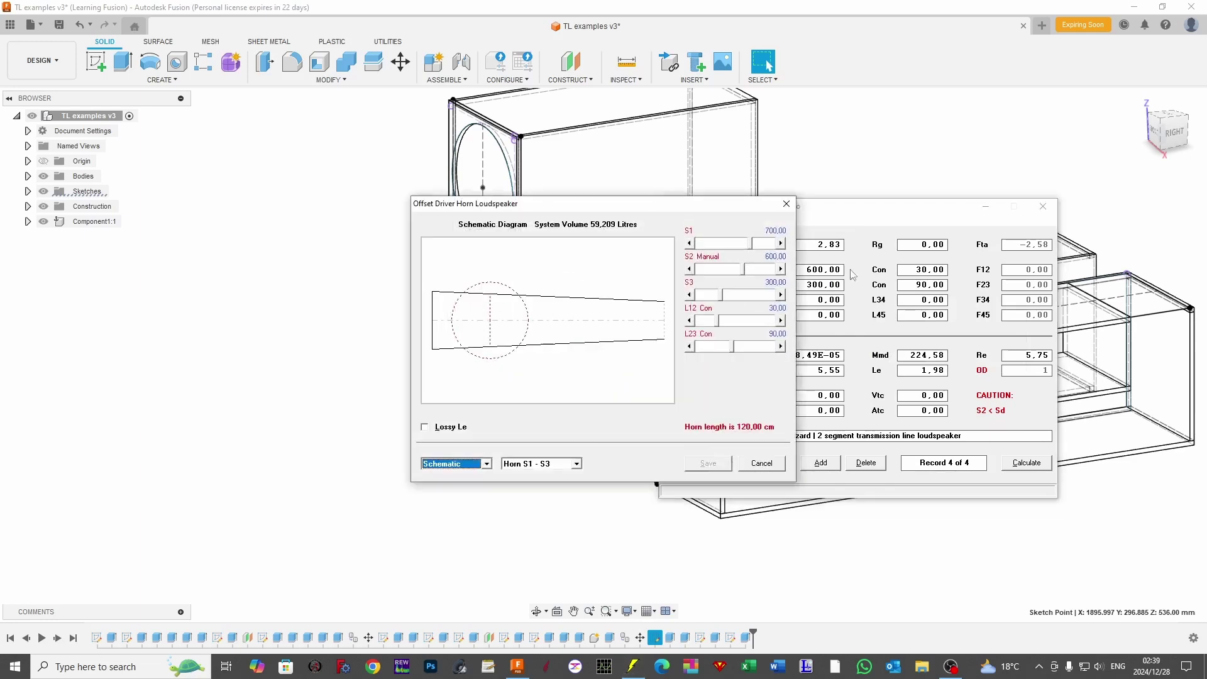
After glancing at the Fusion box model, widen the horn's S1 area to 2500
key(alt+Tab)
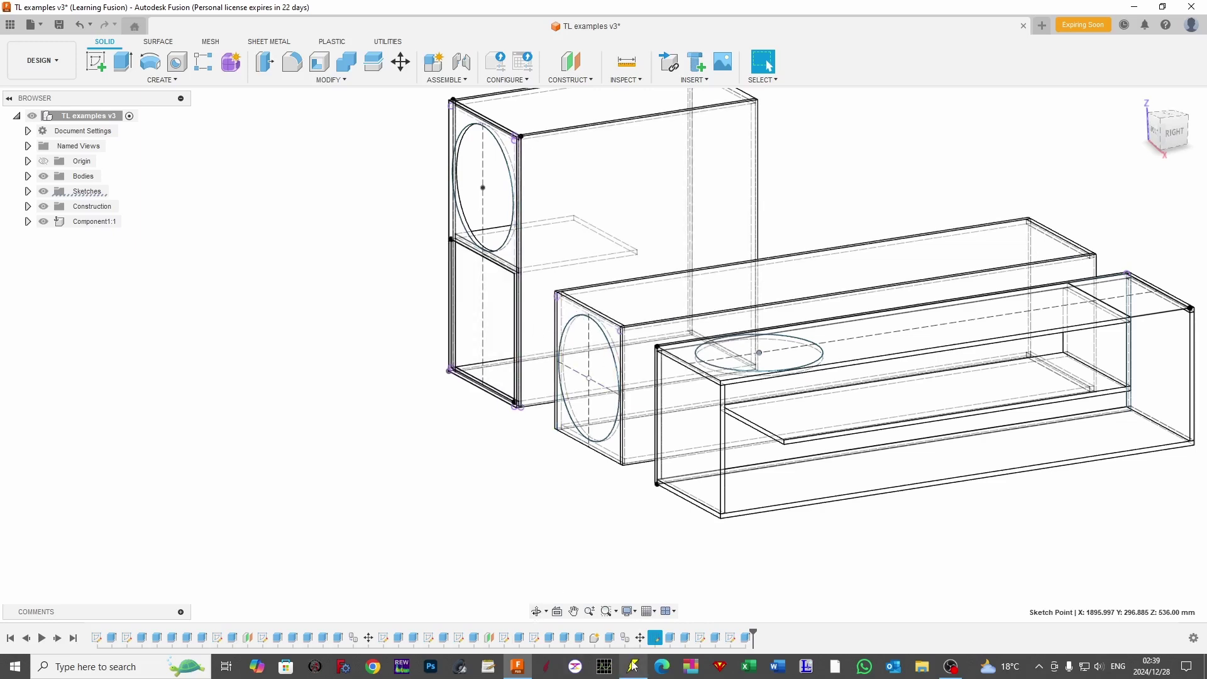
mouse_move(632, 665)
click(634, 603)
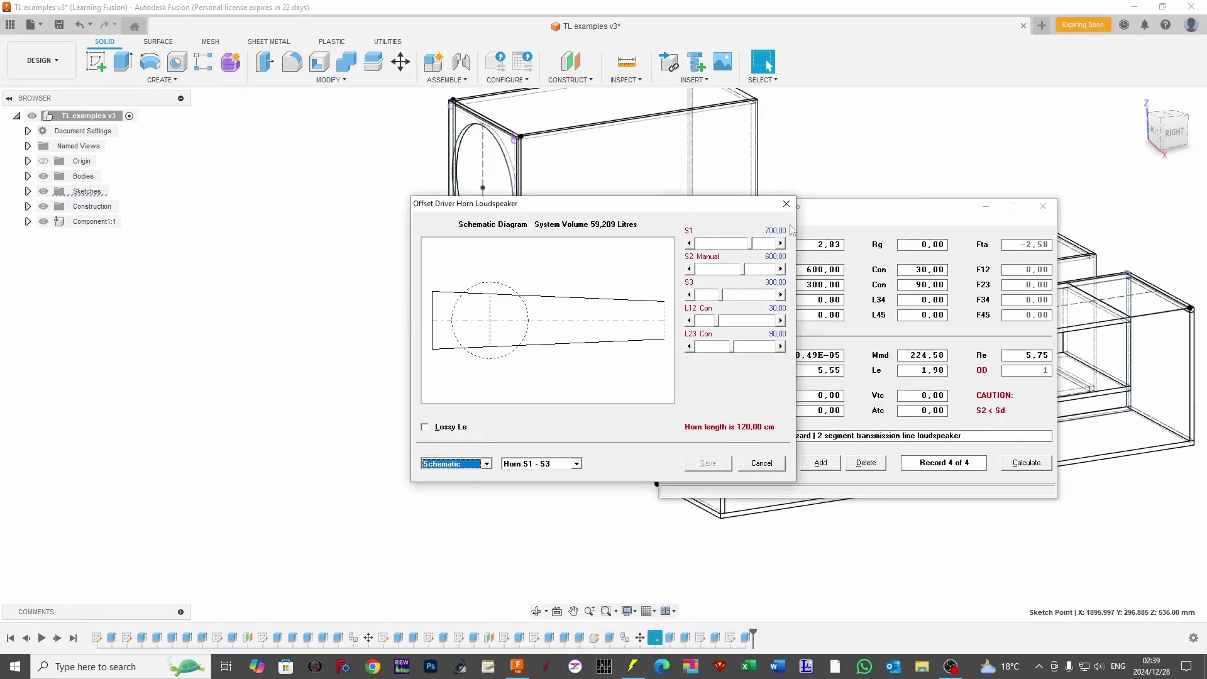
drag(750, 243, 777, 249)
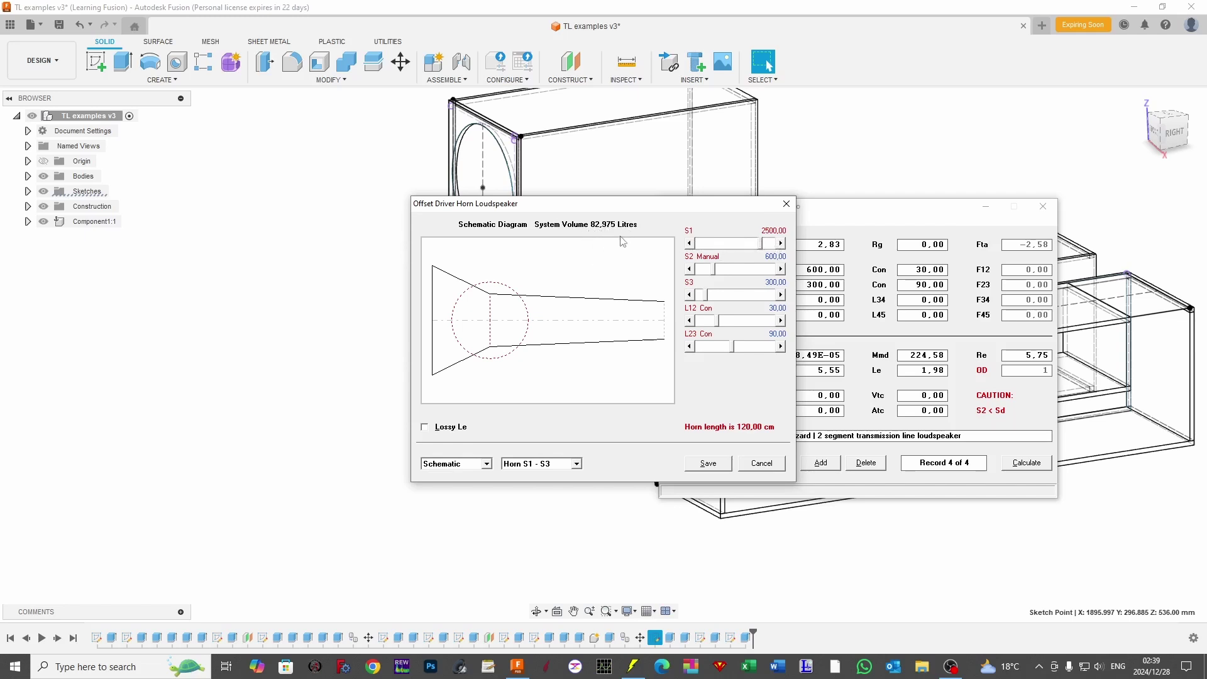
Check the Chamber parameters, then raise S2 to 2430 on the Horn S1 - S3 page
click(534, 465)
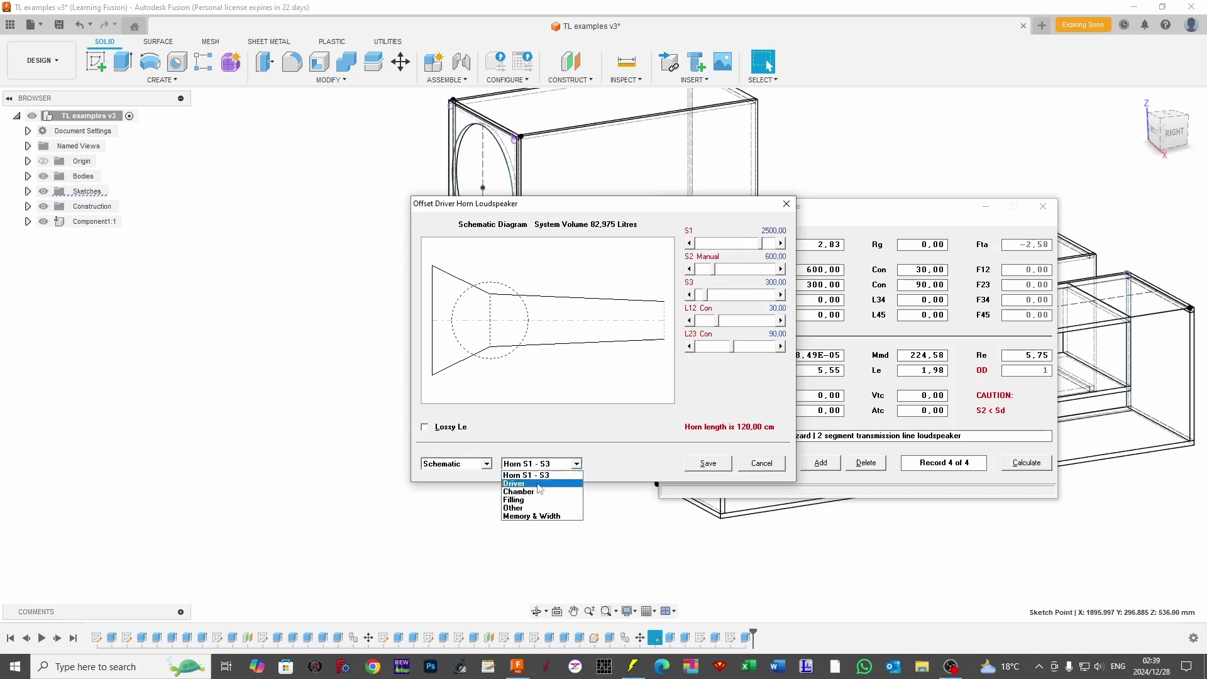
click(539, 492)
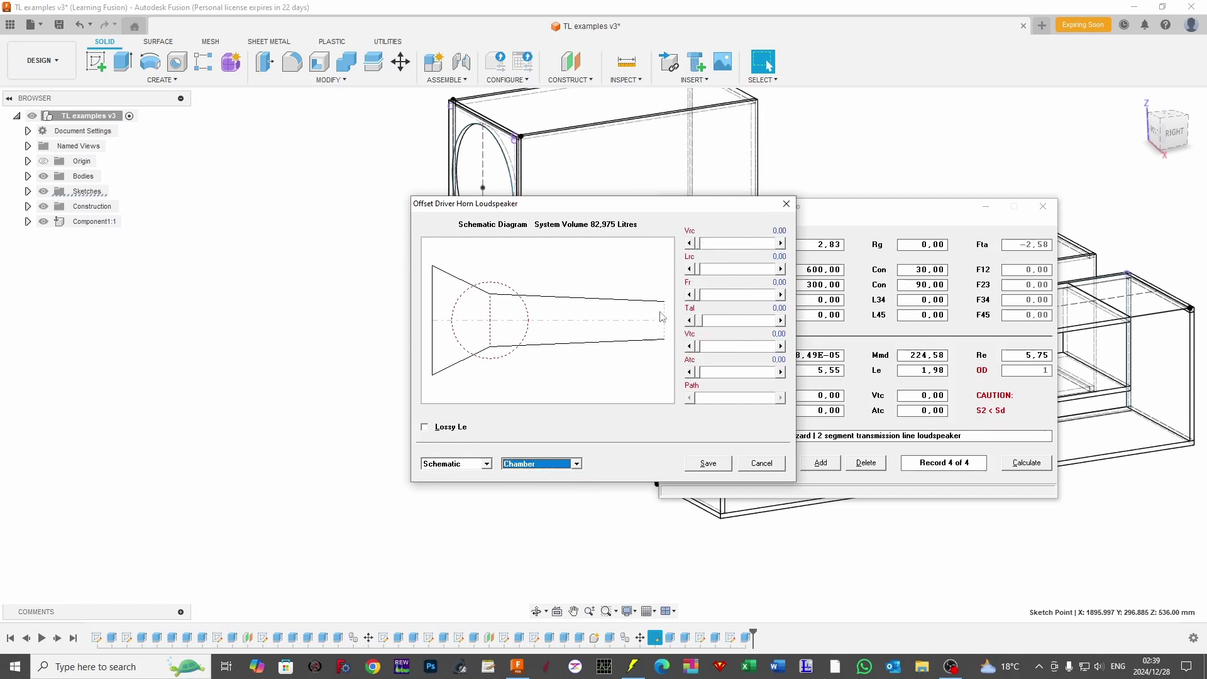
click(540, 466)
click(539, 475)
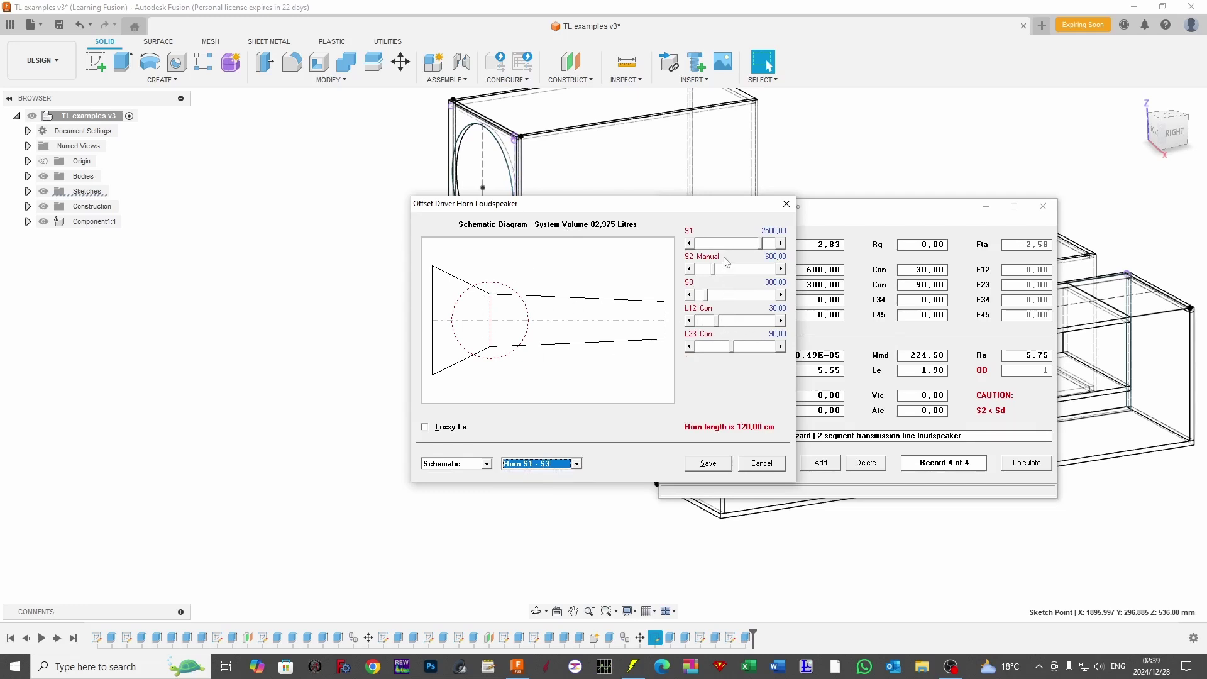
mouse_move(736, 270)
mouse_down()
mouse_move(769, 275)
mouse_move(756, 270)
mouse_up()
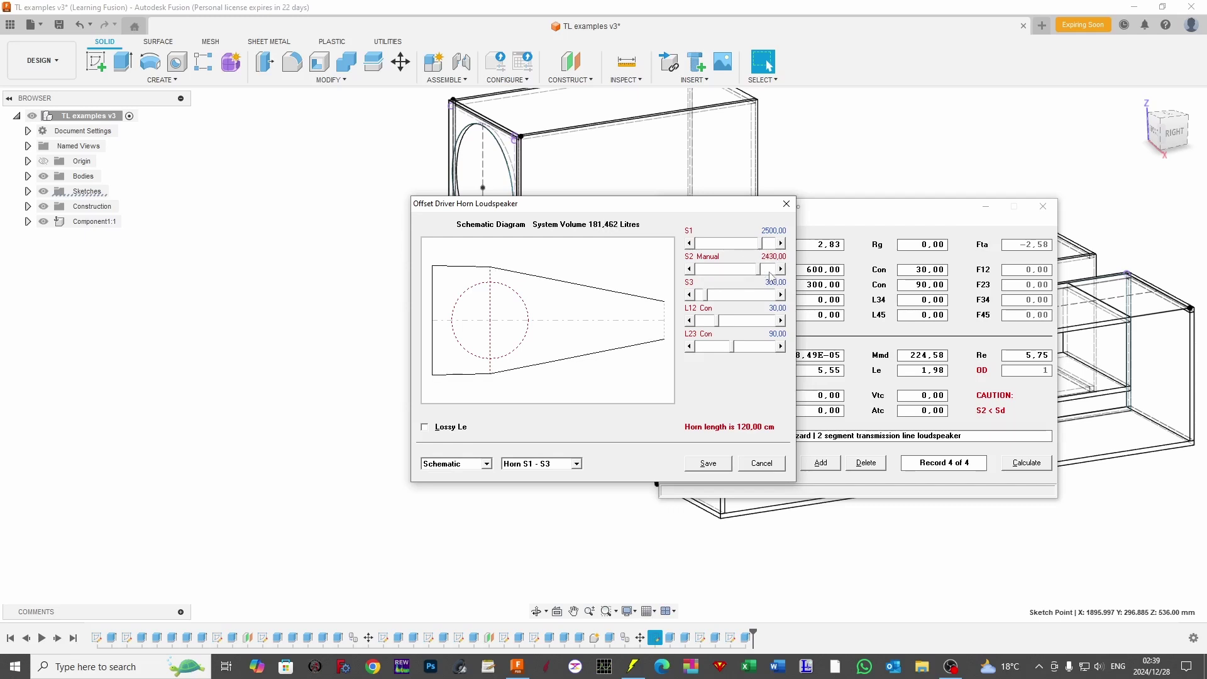
Set S2 and S3 to 2500 and extend L23 to 180 for a 210 cm pipe
click(767, 273)
drag(745, 295, 766, 305)
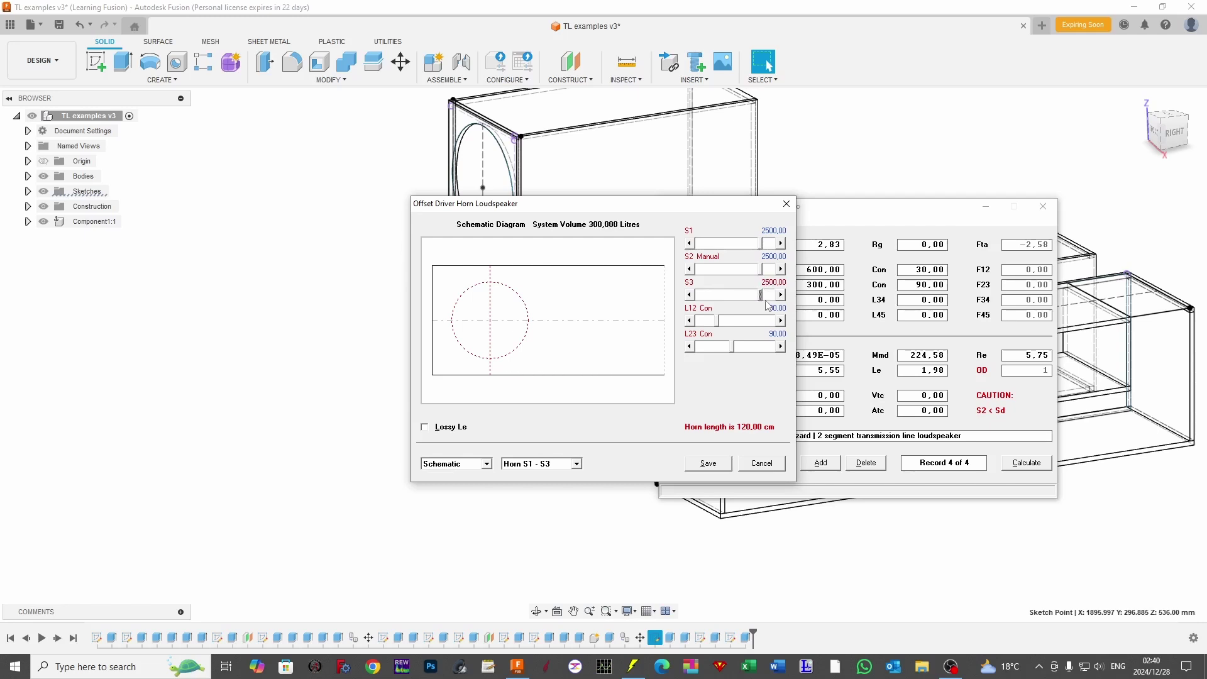
click(747, 351)
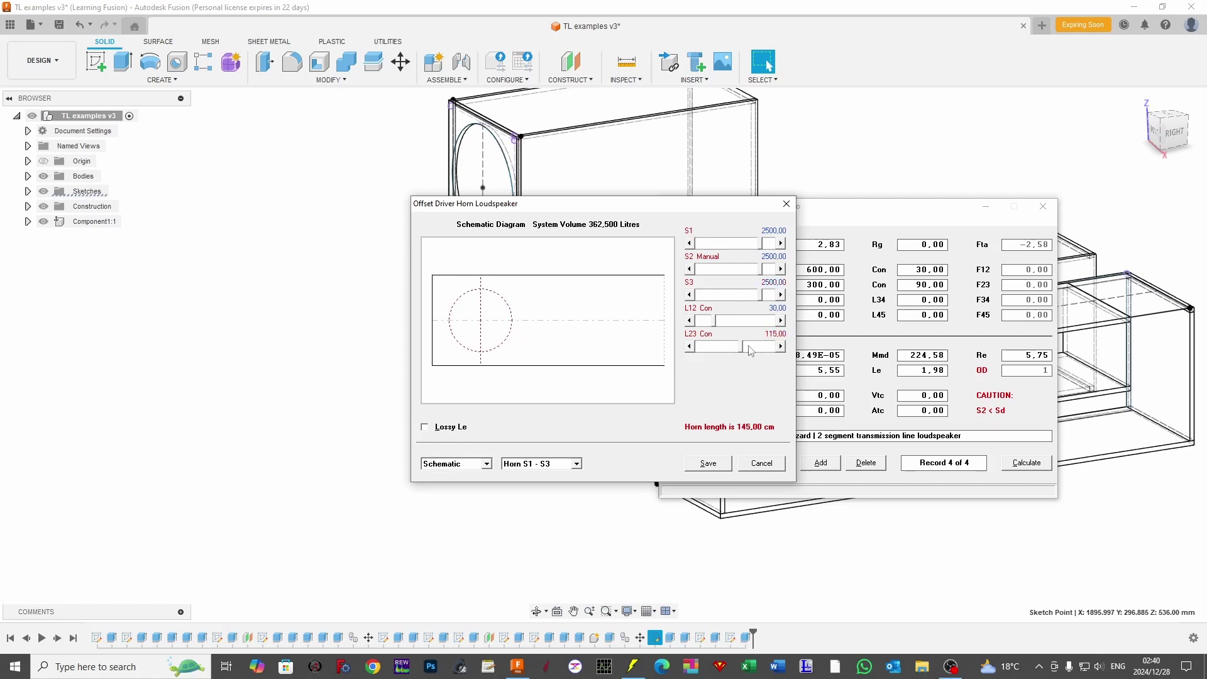
click(766, 350)
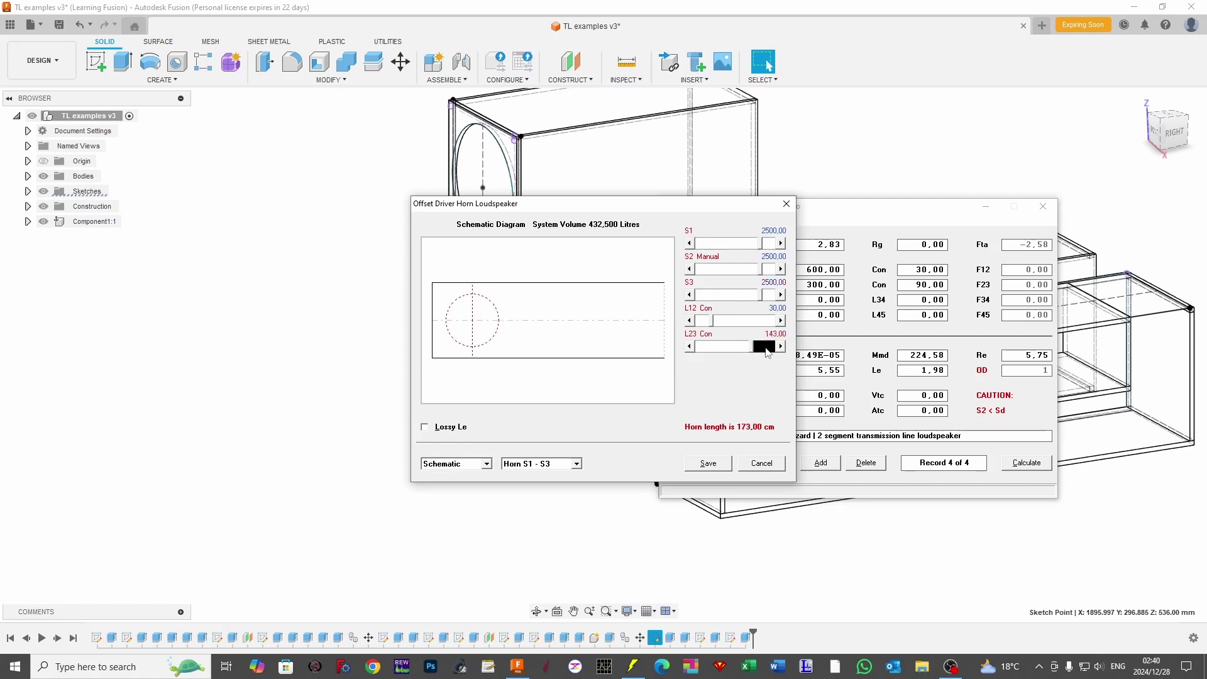
click(767, 350)
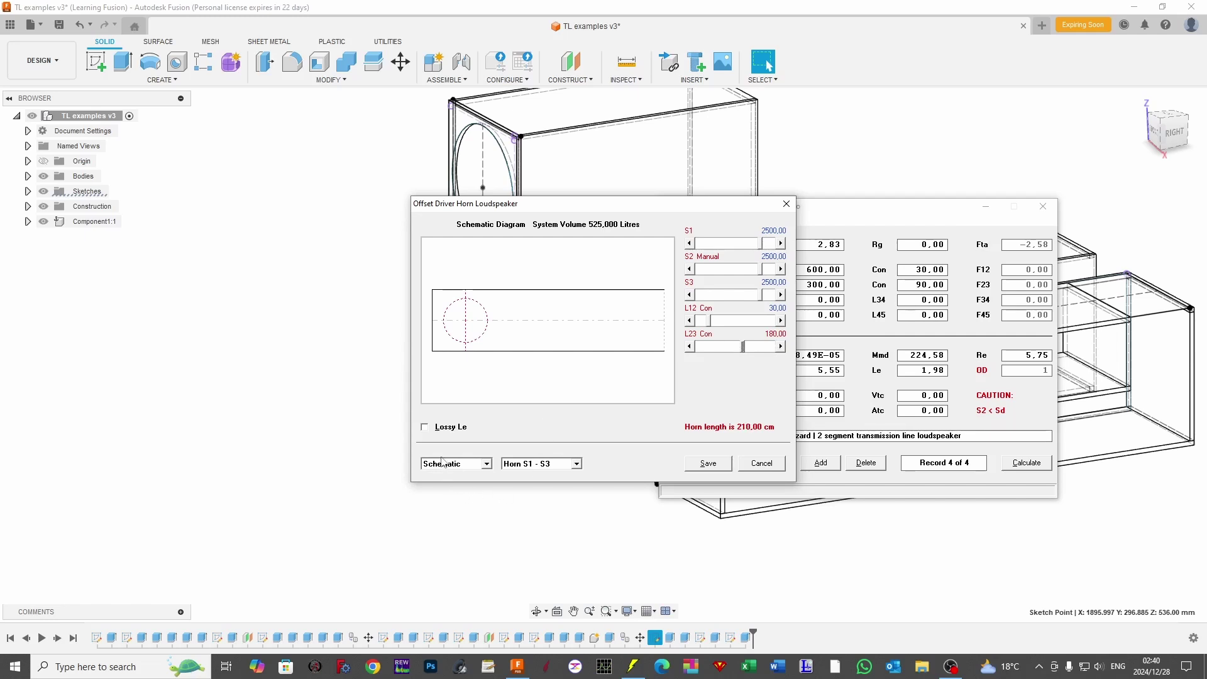
Show the Power chart for the 210 cm straight pipe and compare with the Fusion model
click(488, 464)
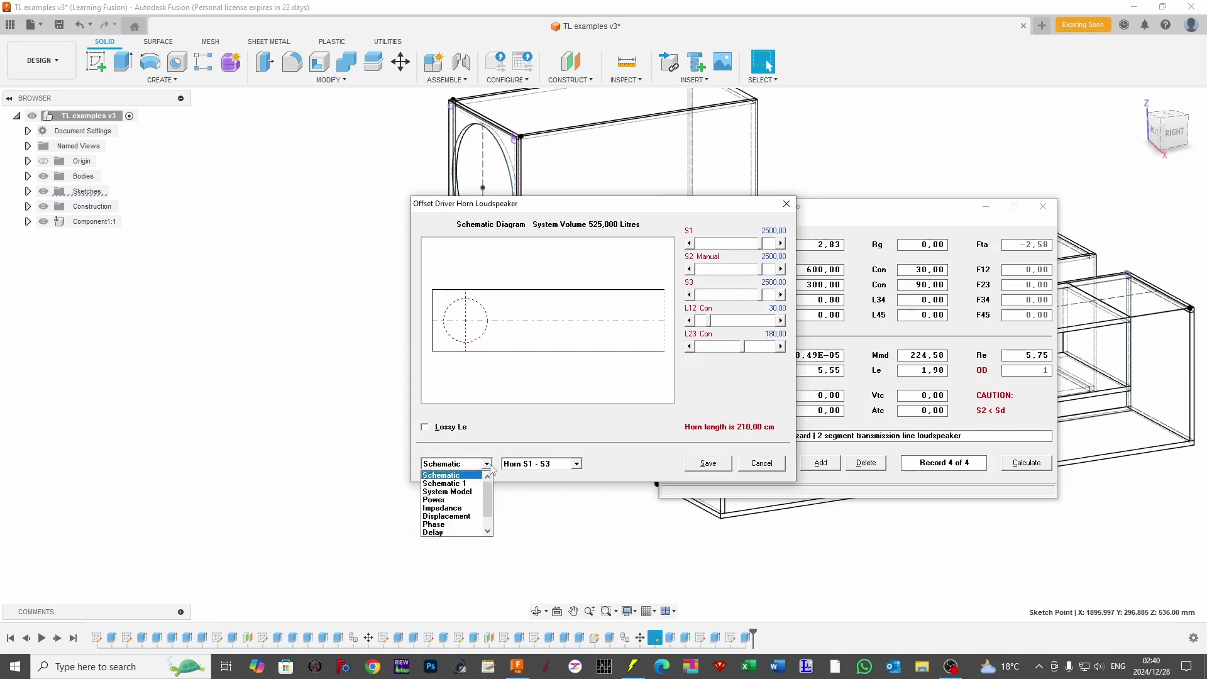
click(452, 500)
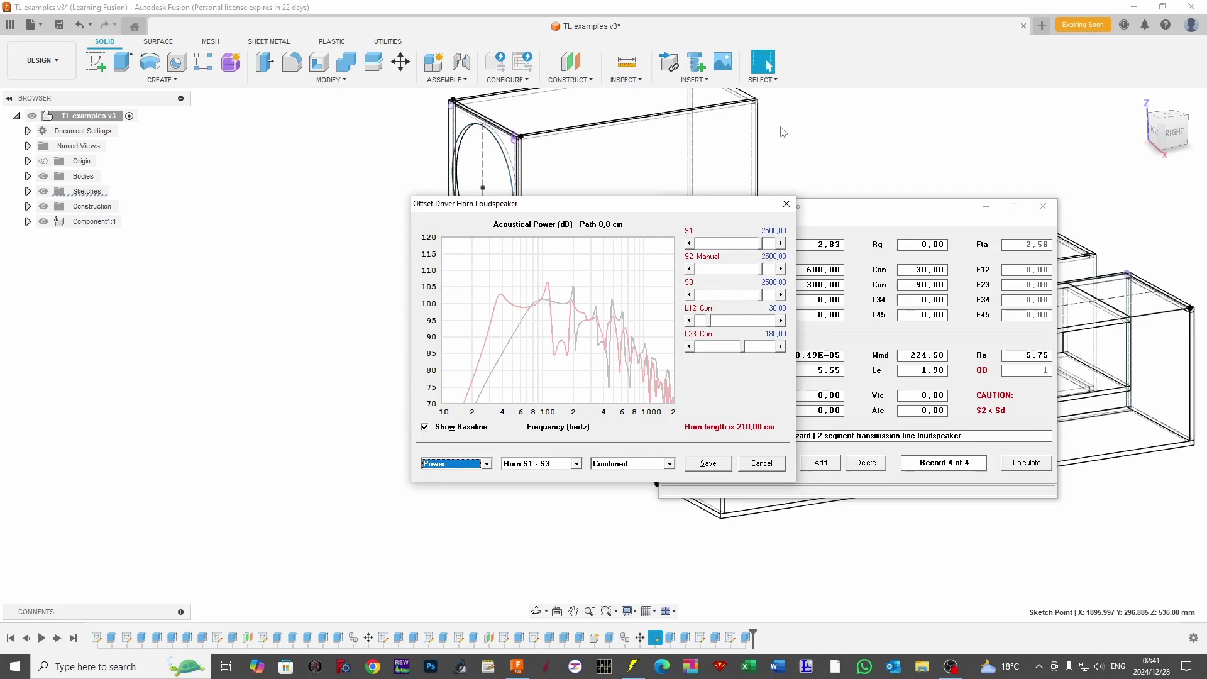
click(860, 14)
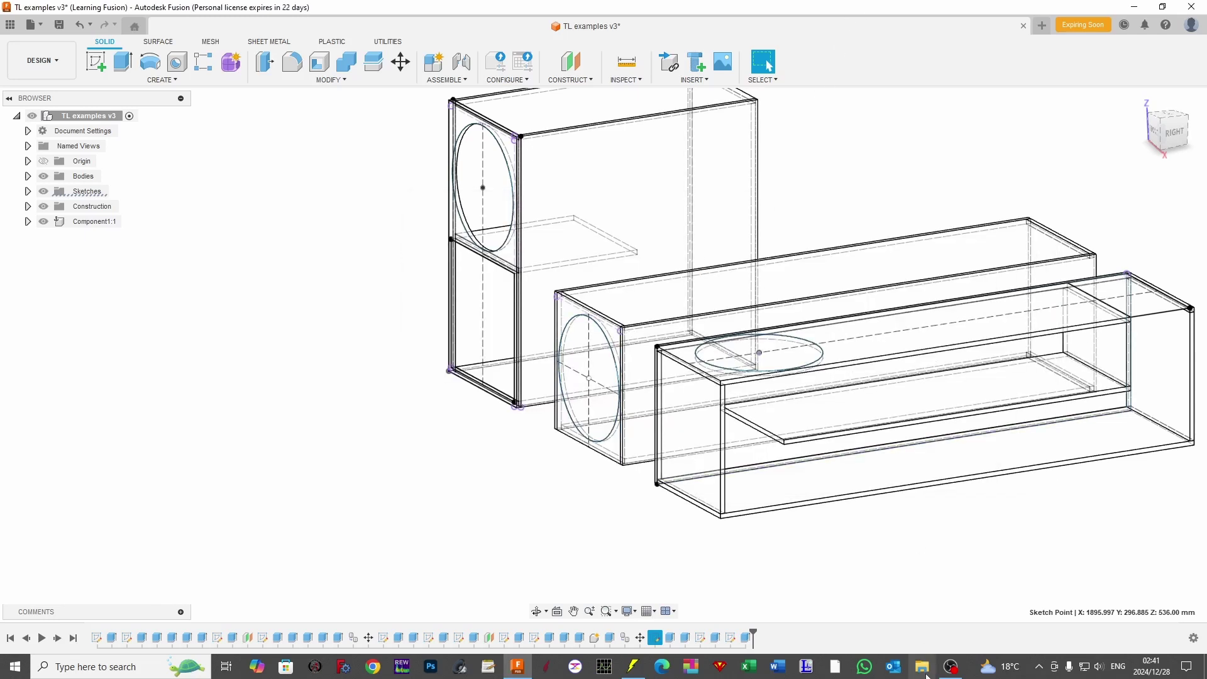
click(633, 667)
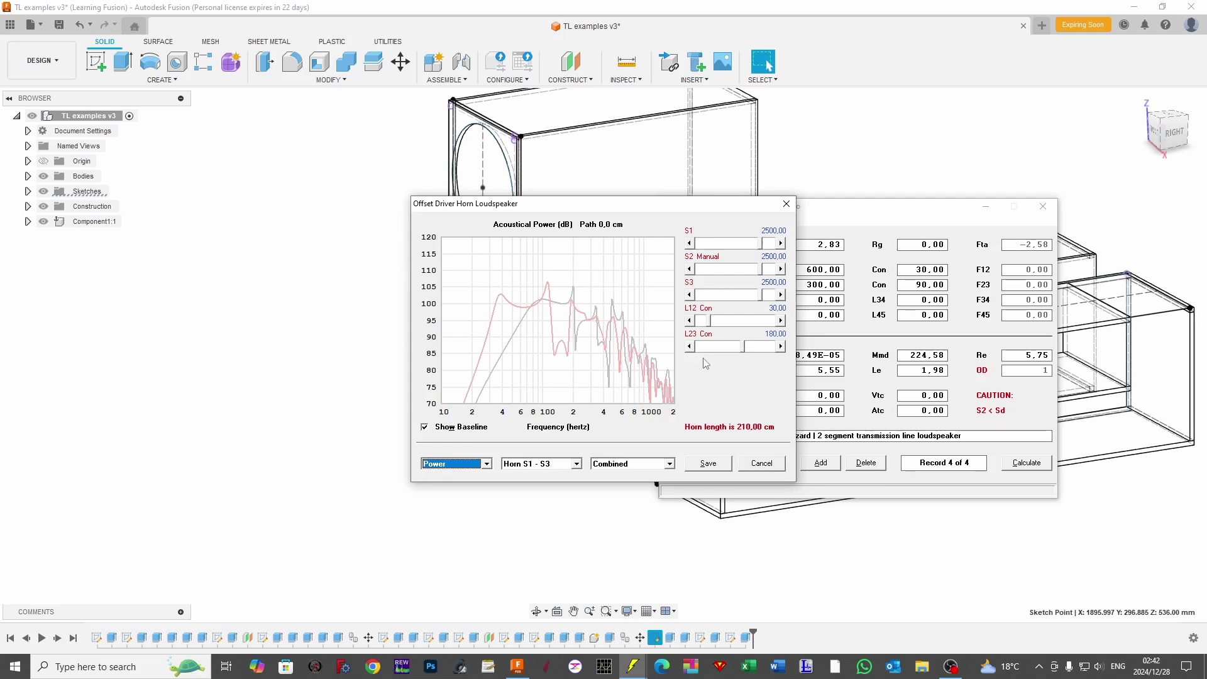
Set the driver offset L12 to 77 cm, leaving L23 at 133 cm
click(729, 321)
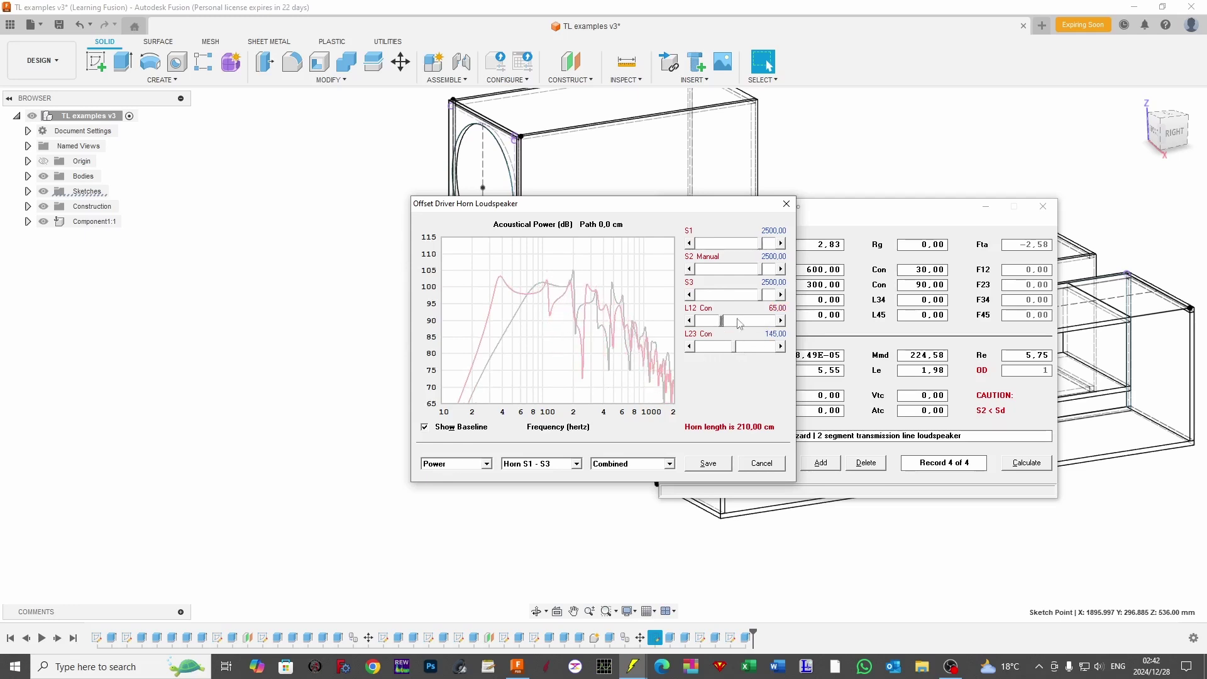
click(740, 321)
click(739, 321)
click(740, 322)
click(737, 323)
click(719, 322)
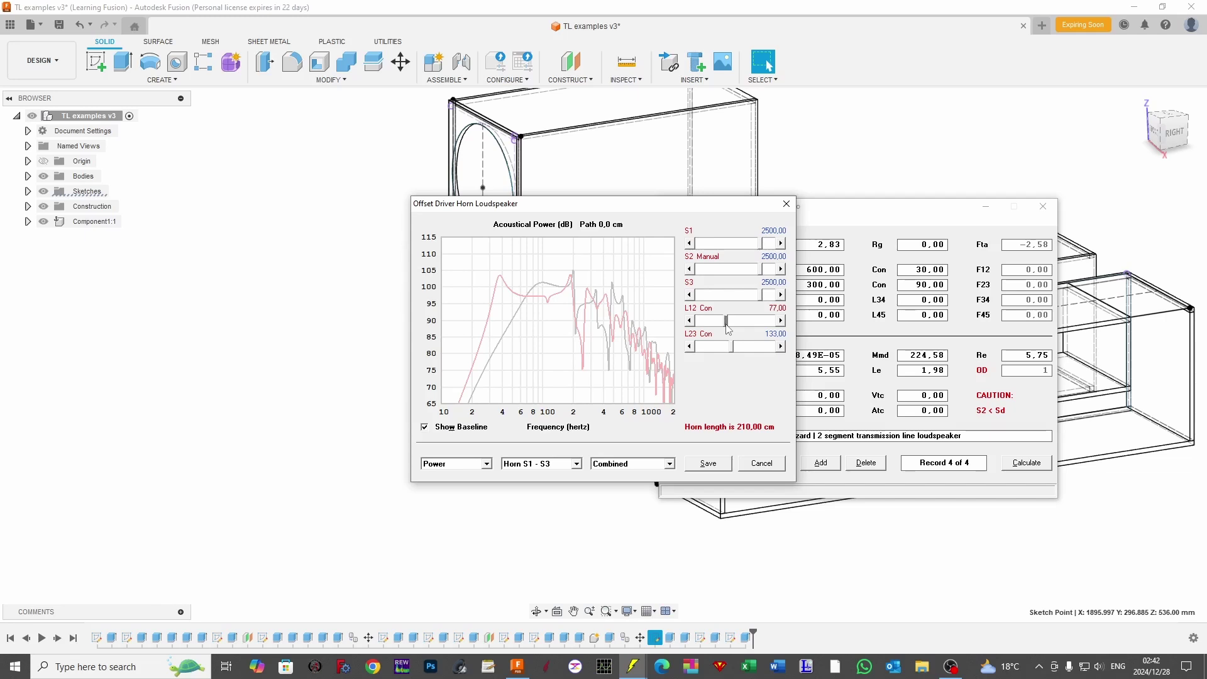
Switch the wizard display back to the pipe schematic
click(463, 469)
scroll(463, 474, up, 1)
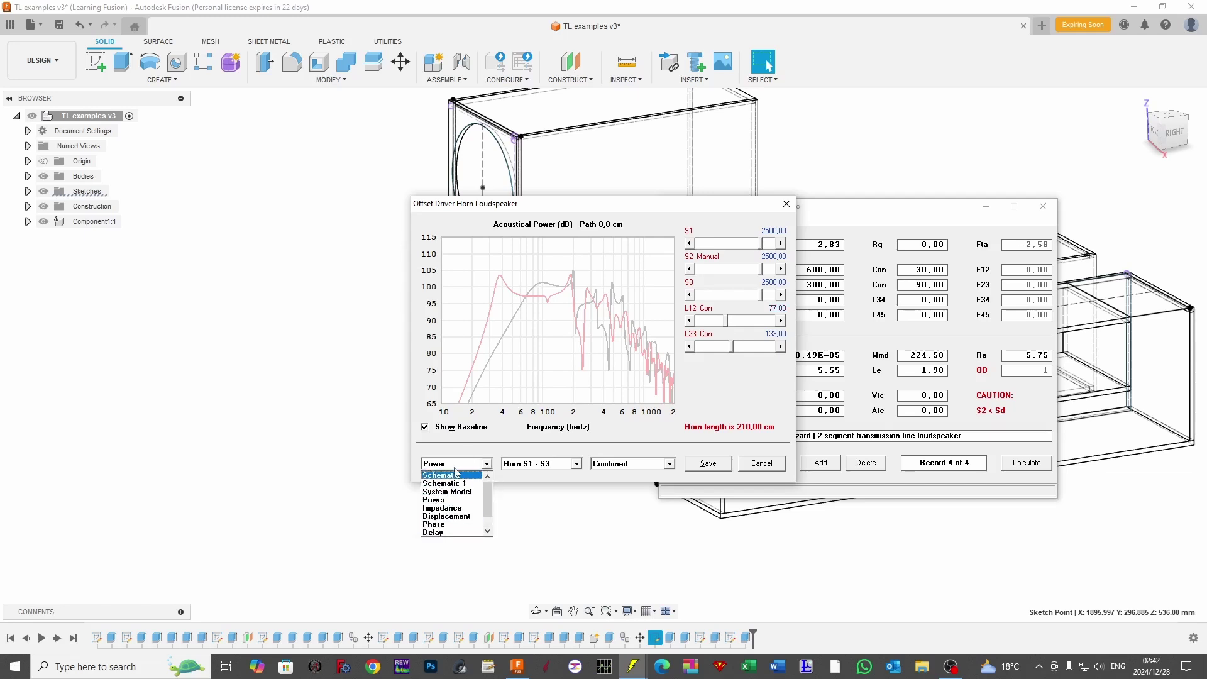
click(459, 476)
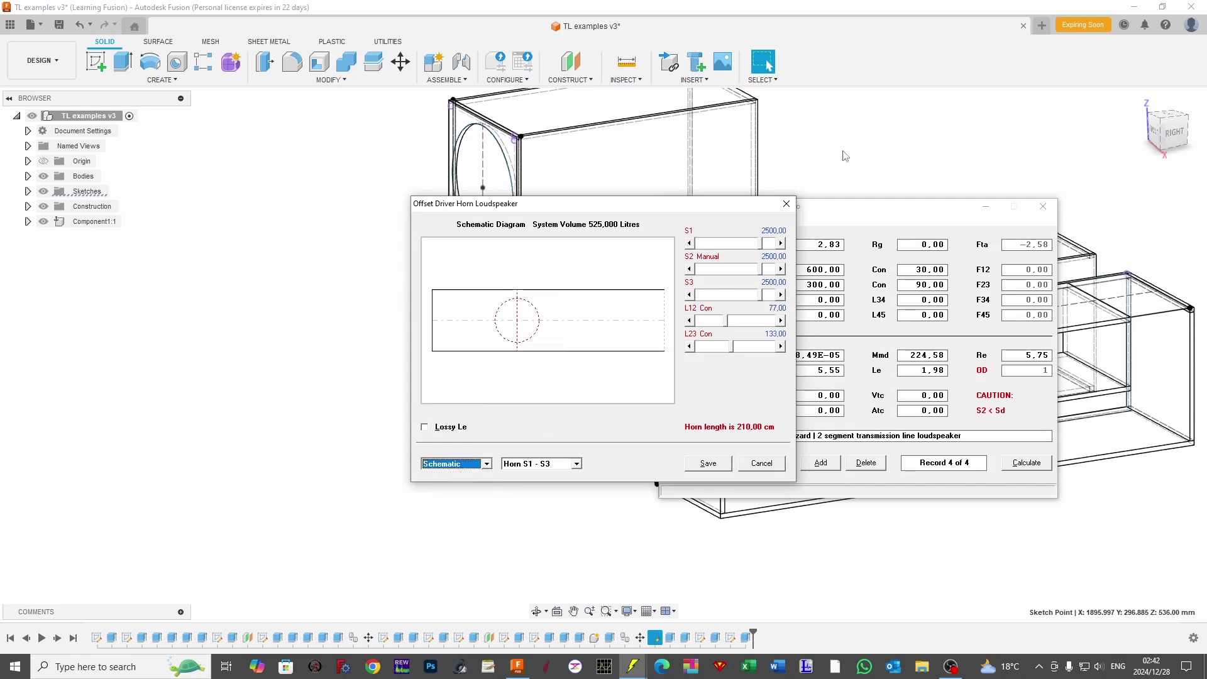
Pan across the Fusion box model, then return to the Hornresp wizard
click(949, 51)
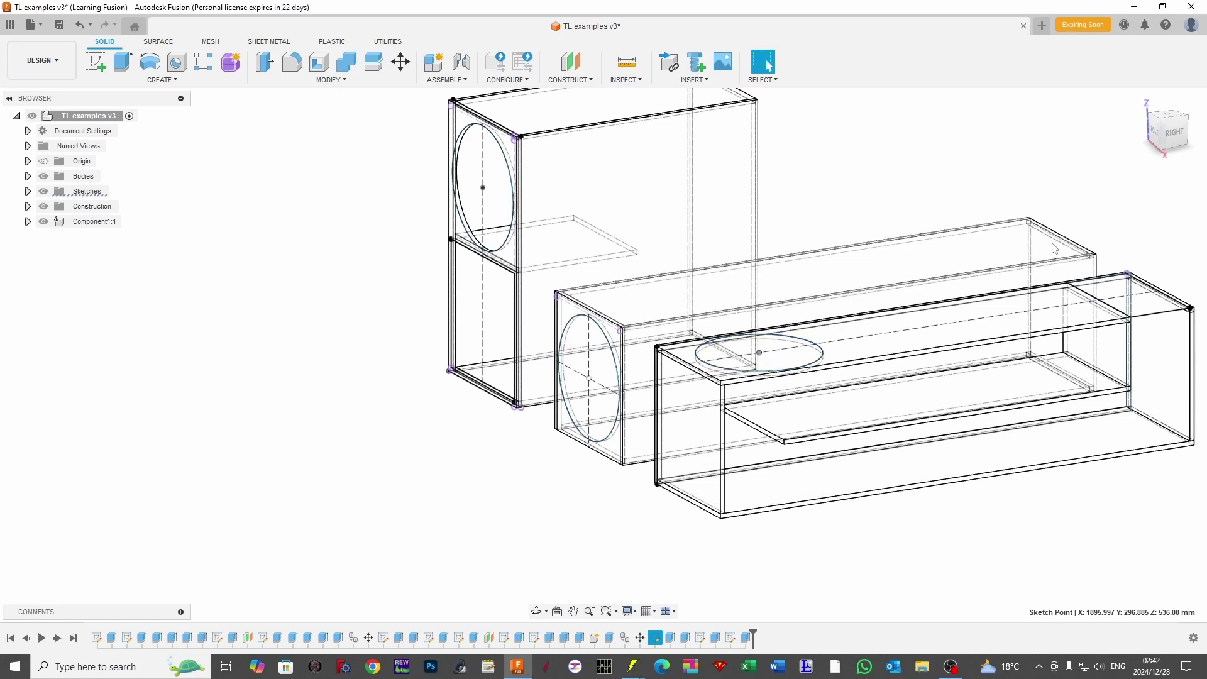
key(F6)
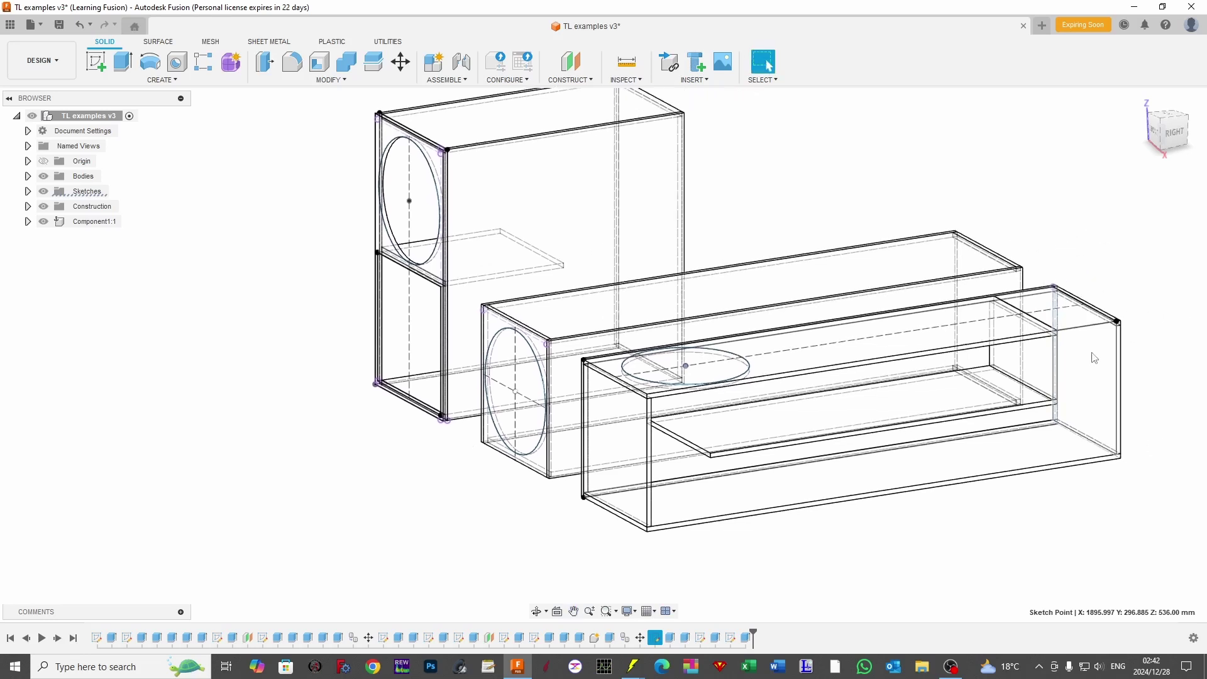
mouse_move(632, 667)
click(685, 610)
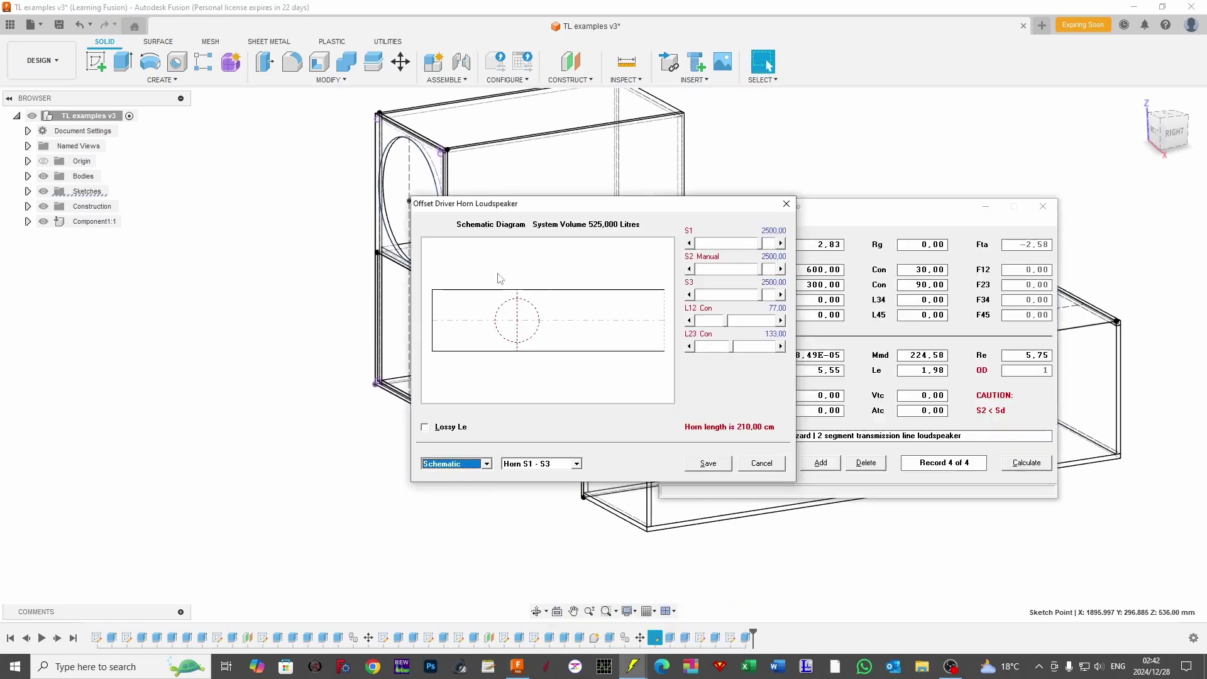